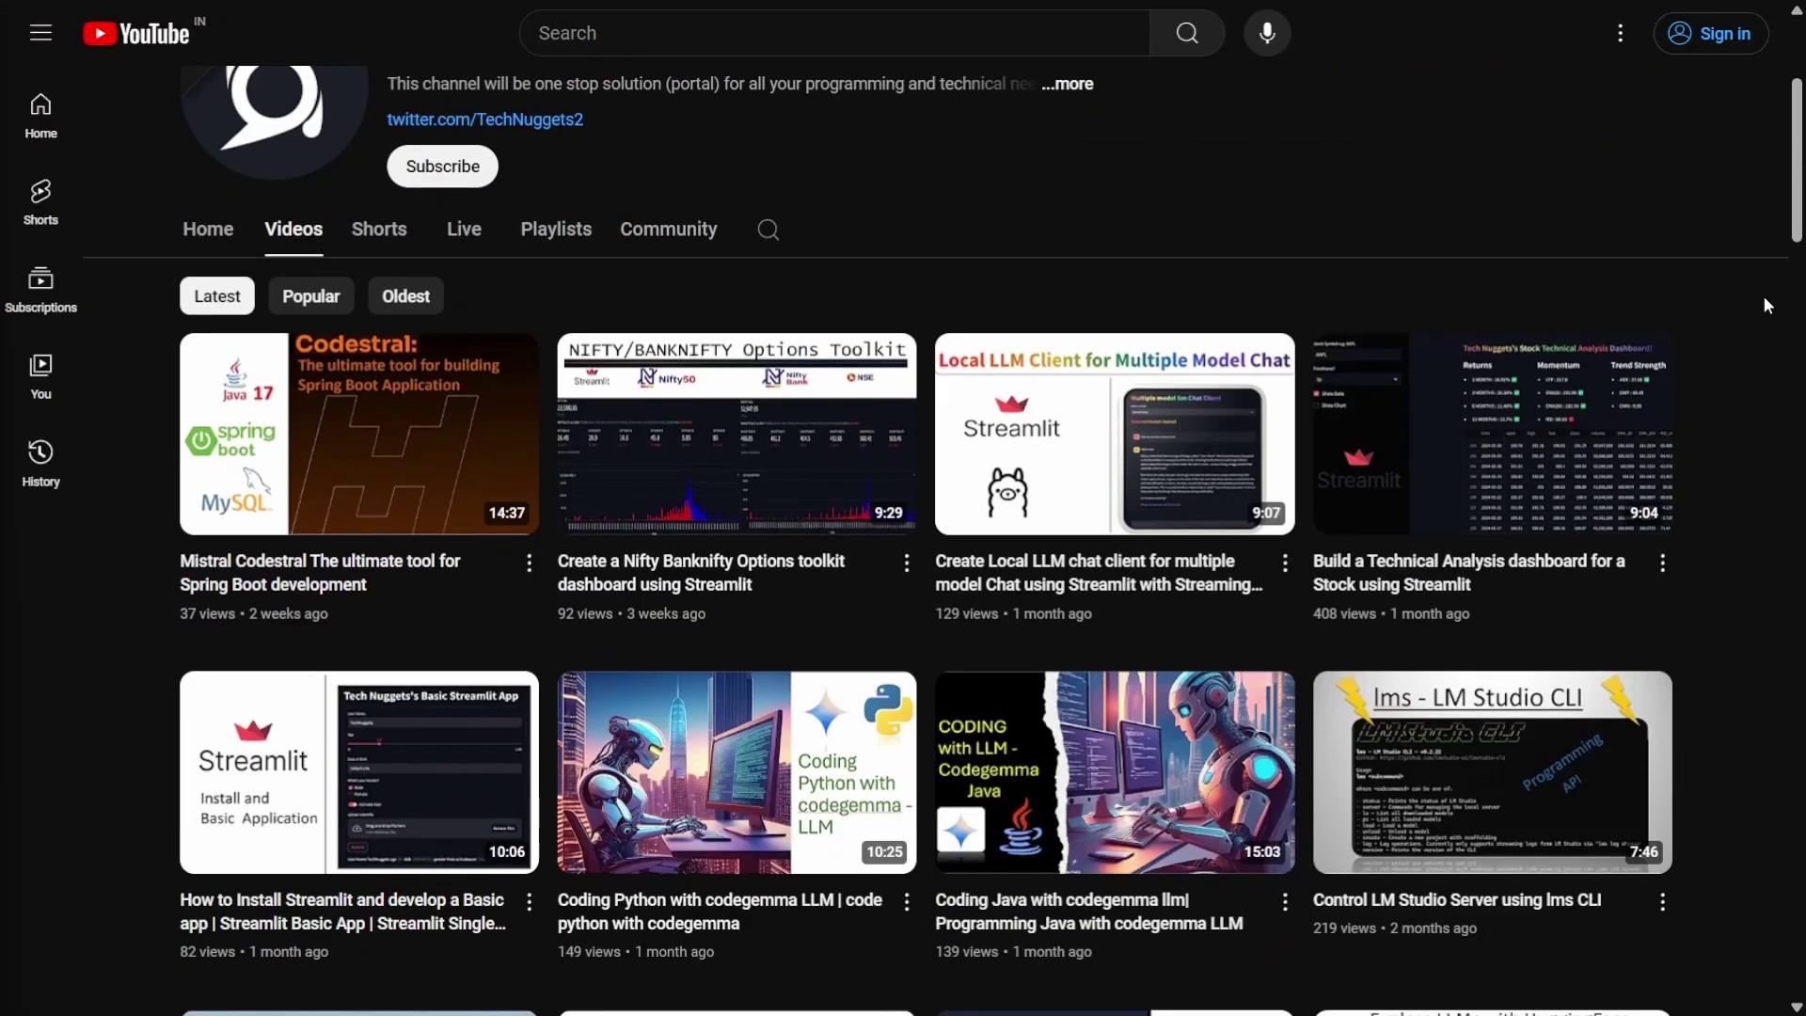
Scroll the Tech Nuggets Videos list down to two-year-old uploads like Java 17 and Plotly Dash.
{"action": "scroll", "coordinate": [1764, 296], "scroll_direction": "down", "scroll_amount": 2}
{"action": "scroll", "coordinate": [1770, 315], "scroll_direction": "down", "scroll_amount": 2}
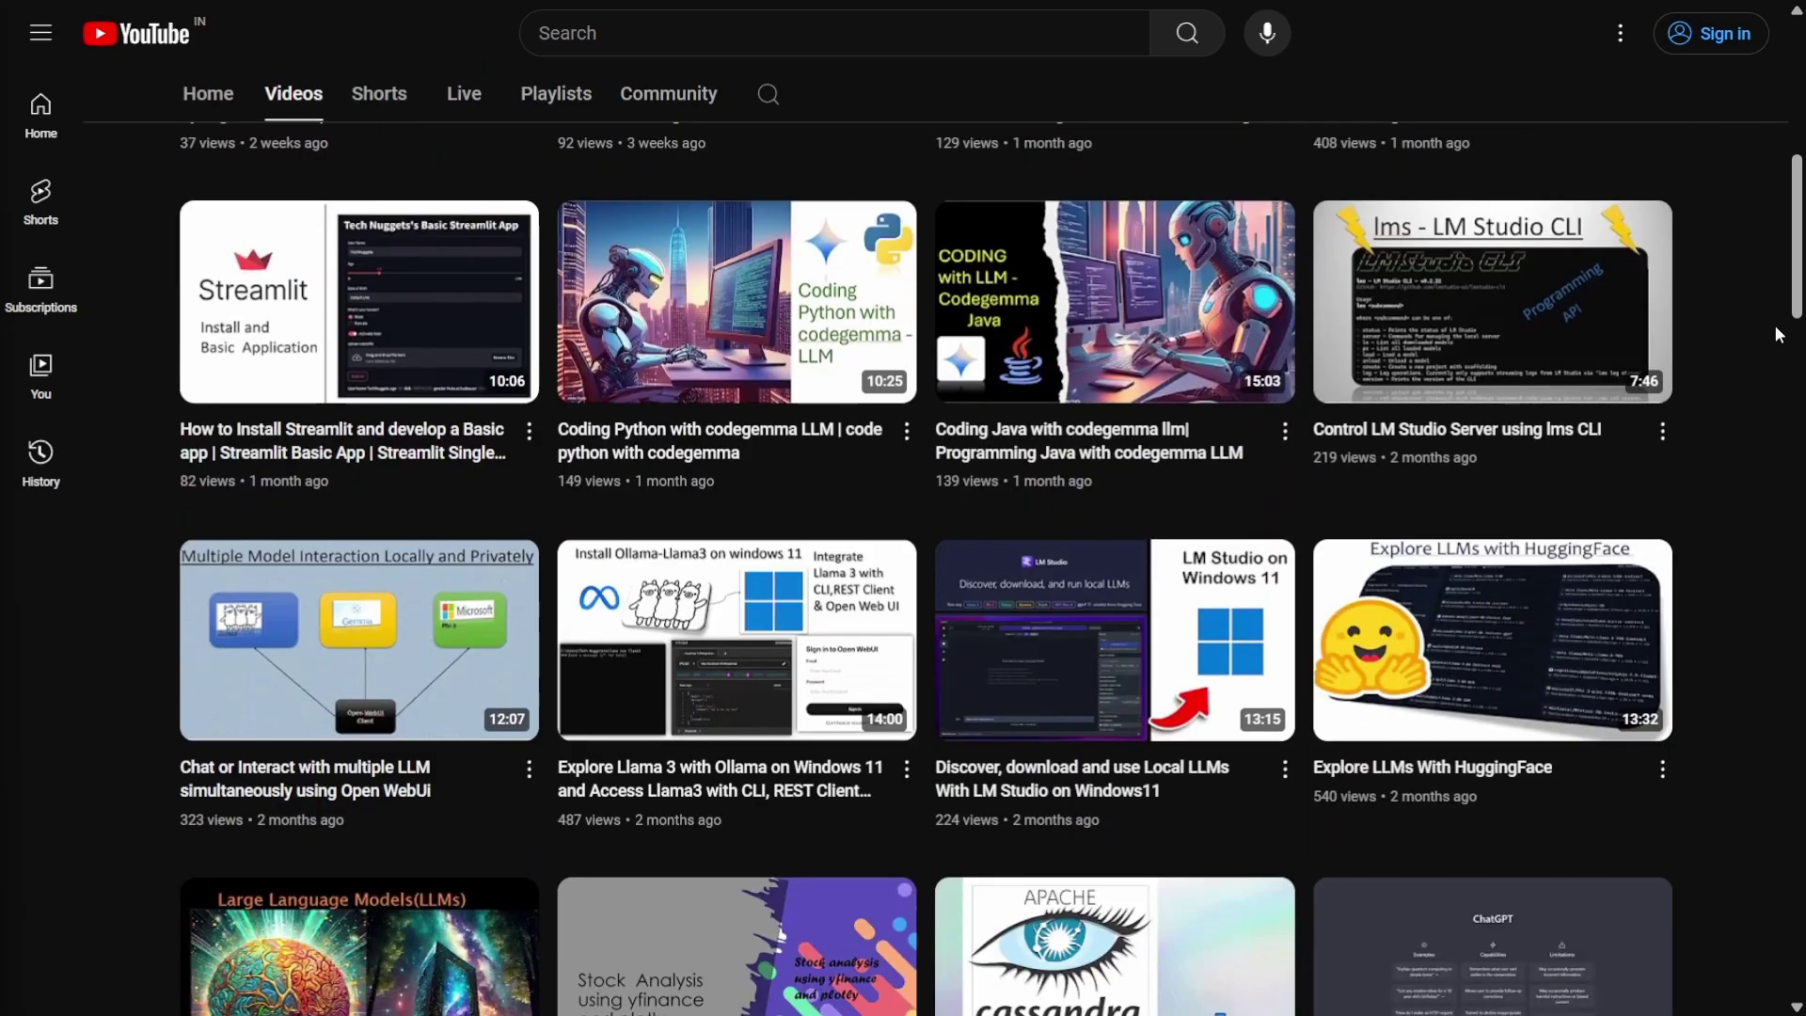
{"action": "scroll", "coordinate": [1790, 387], "scroll_direction": "down", "scroll_amount": 8}
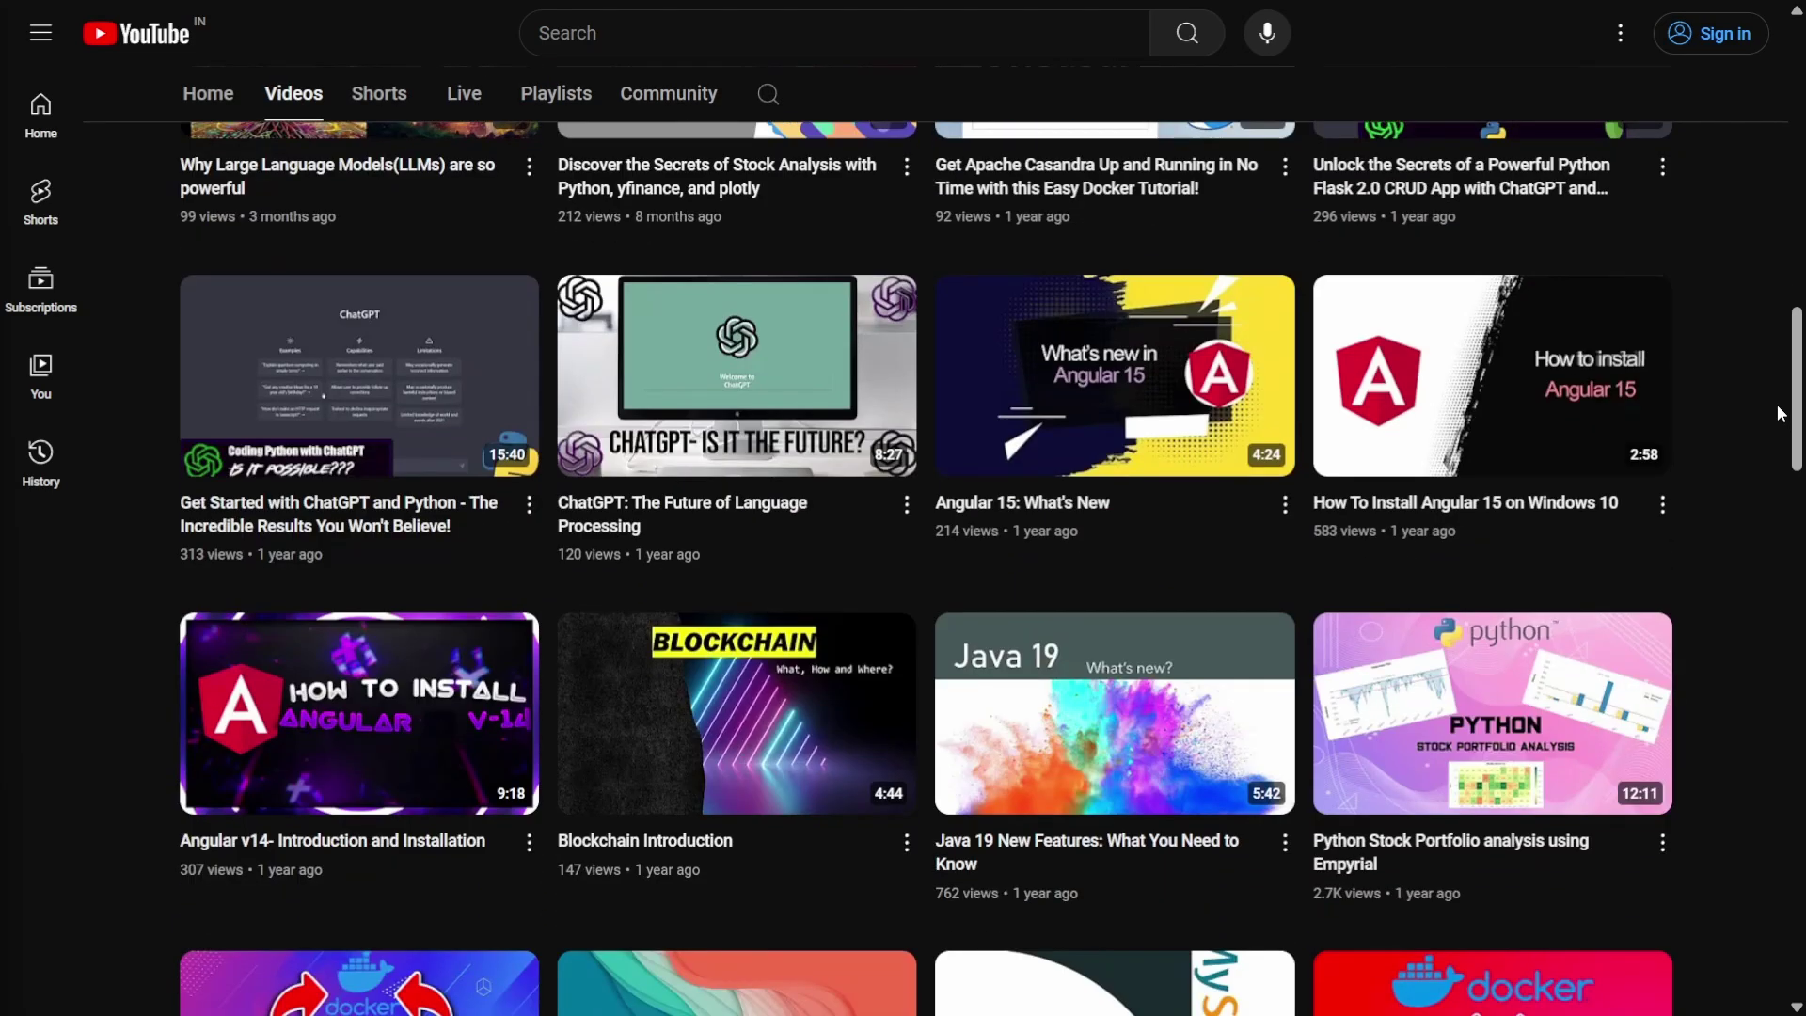
{"action": "scroll", "coordinate": [1776, 404], "scroll_direction": "down", "scroll_amount": 2}
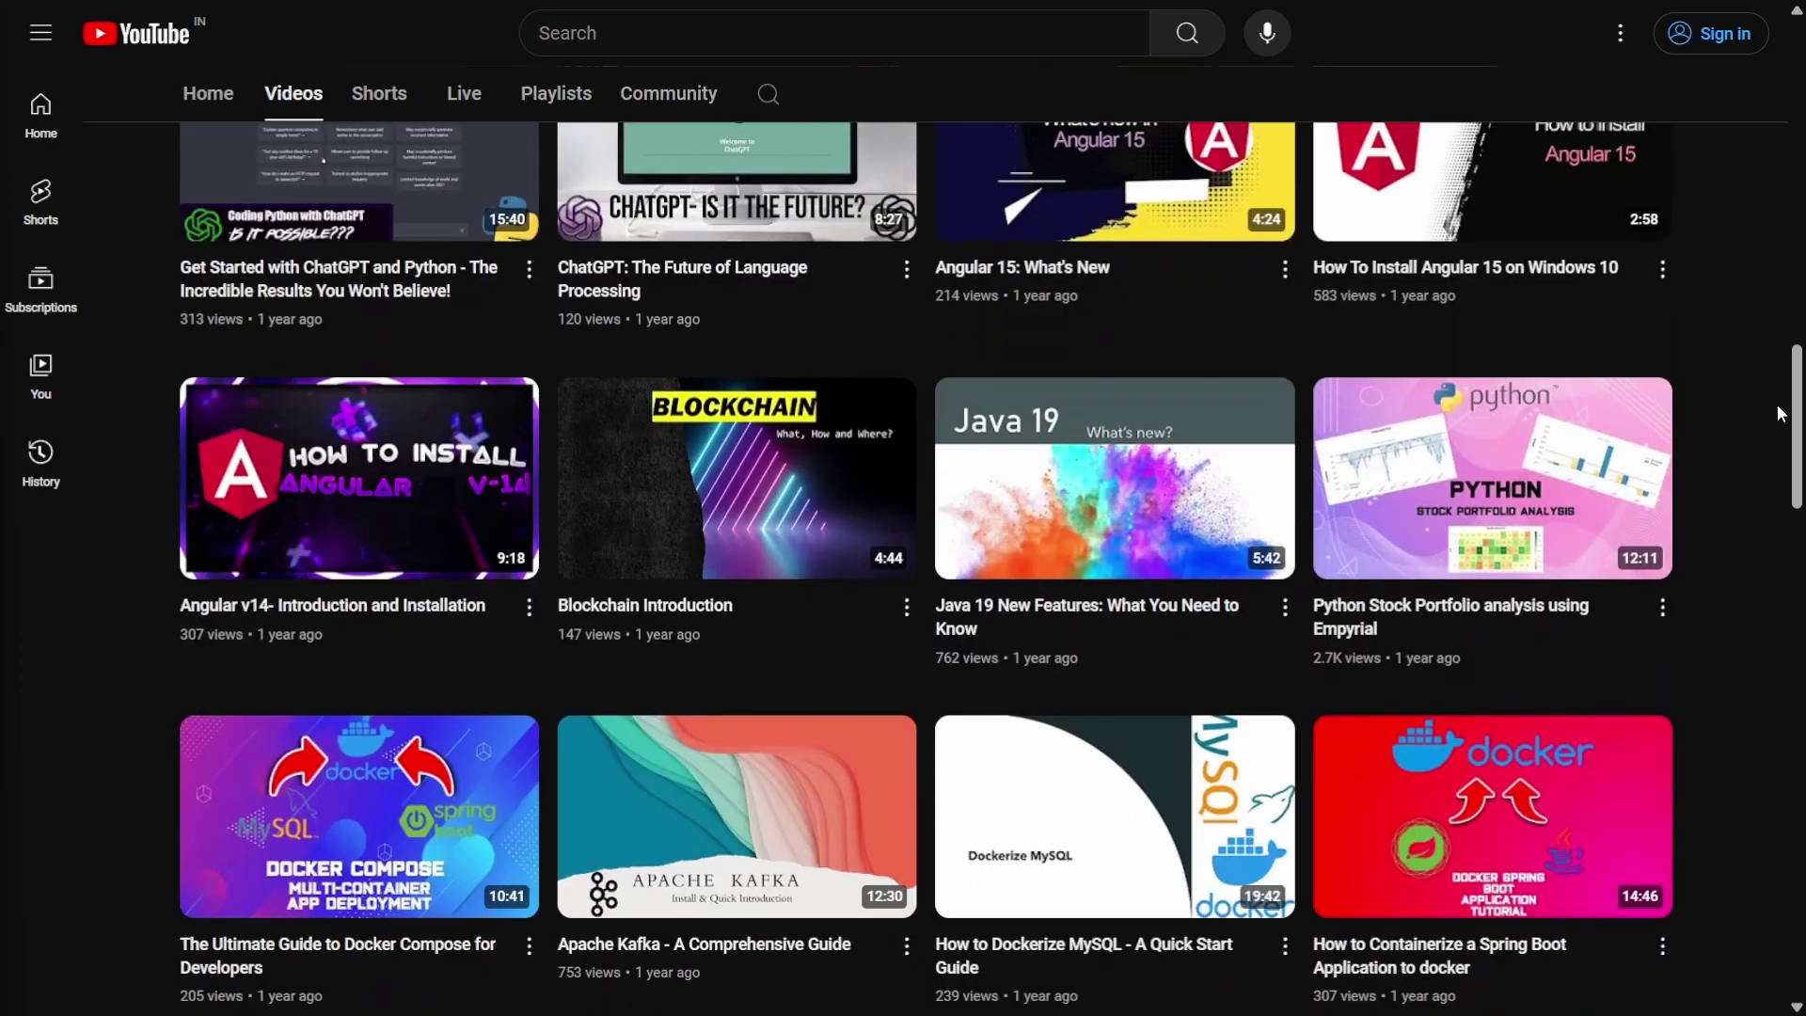
{"action": "scroll", "coordinate": [1776, 405], "scroll_direction": "down", "scroll_amount": 6}
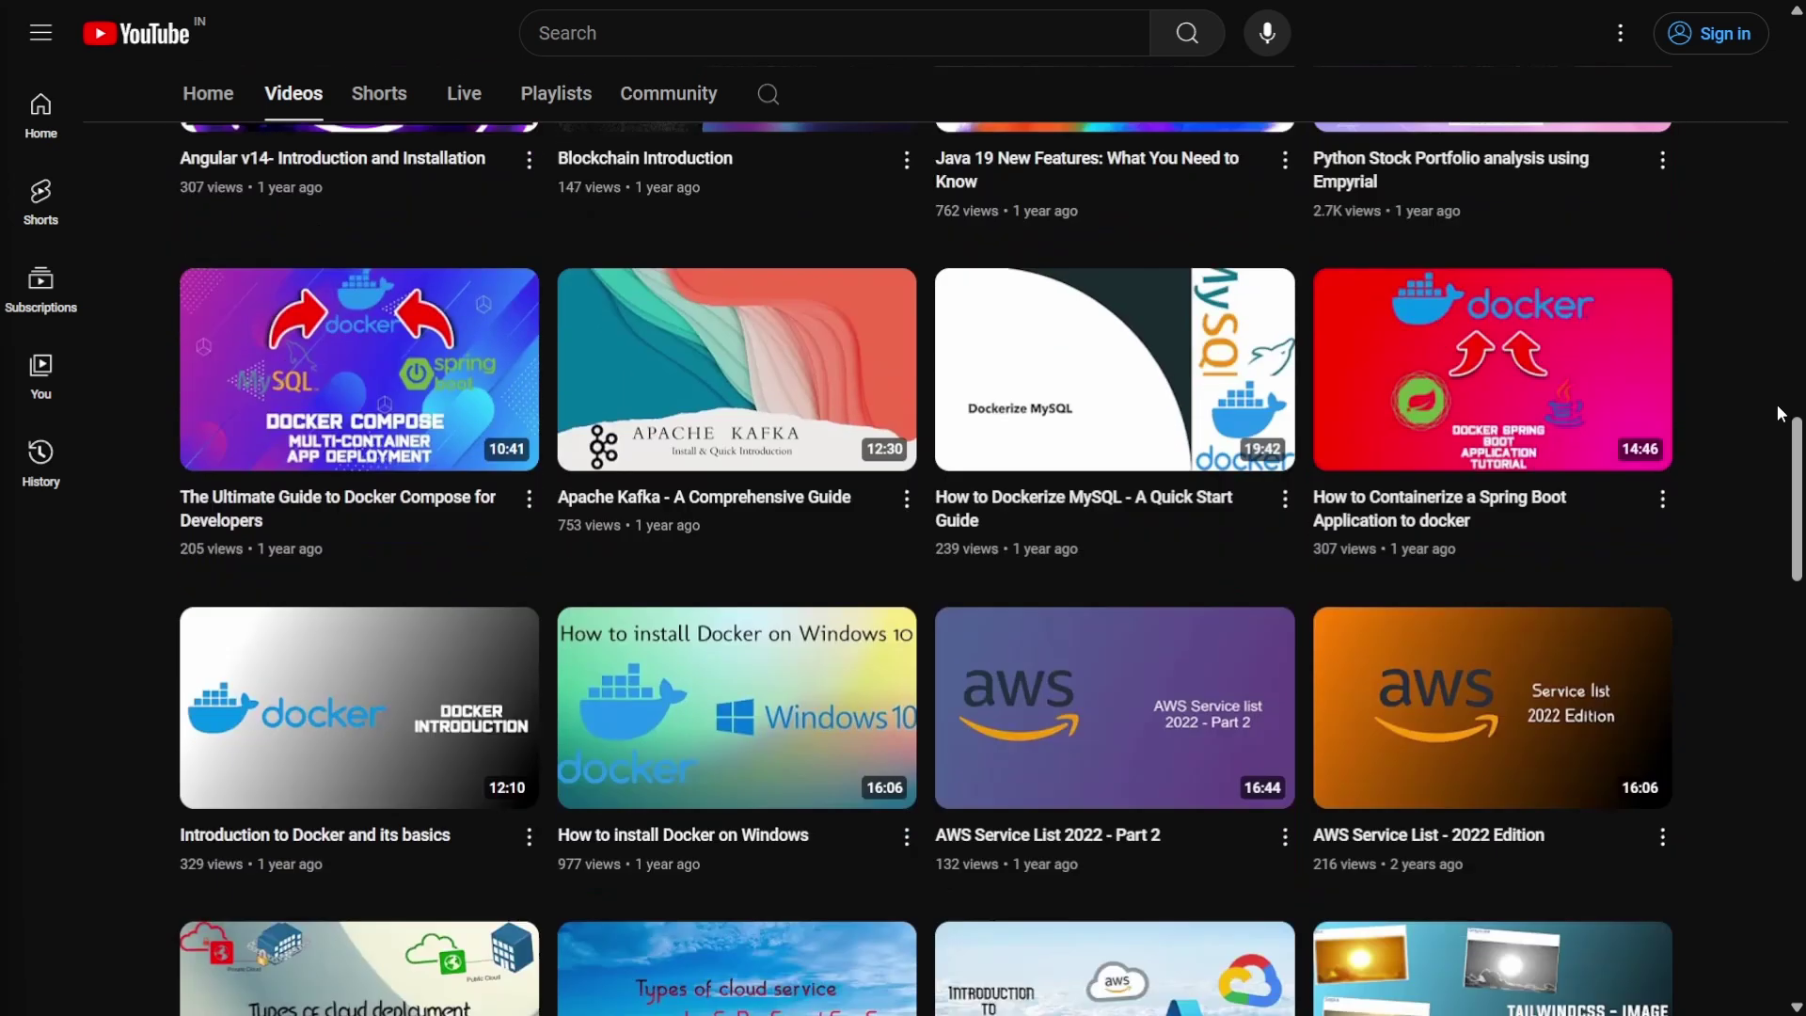
{"action": "scroll", "coordinate": [1788, 425], "scroll_direction": "down", "scroll_amount": 2}
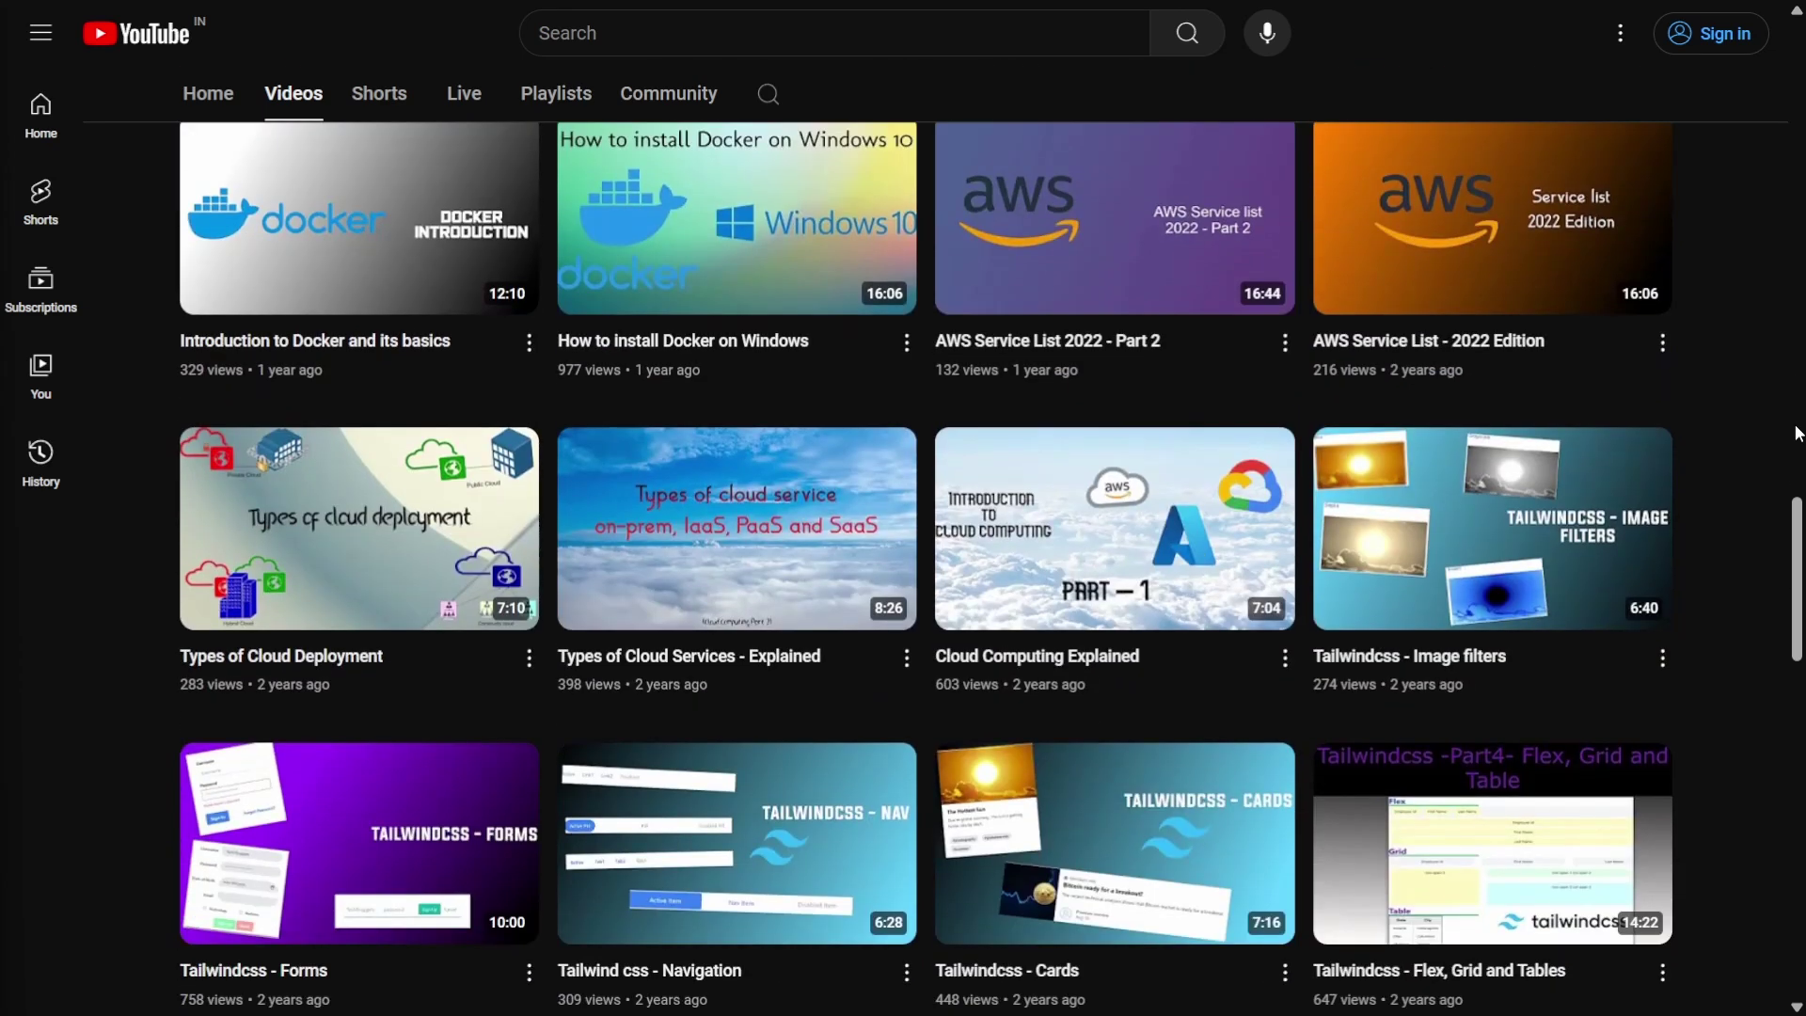
{"action": "scroll", "coordinate": [1797, 432], "scroll_direction": "down", "scroll_amount": 3}
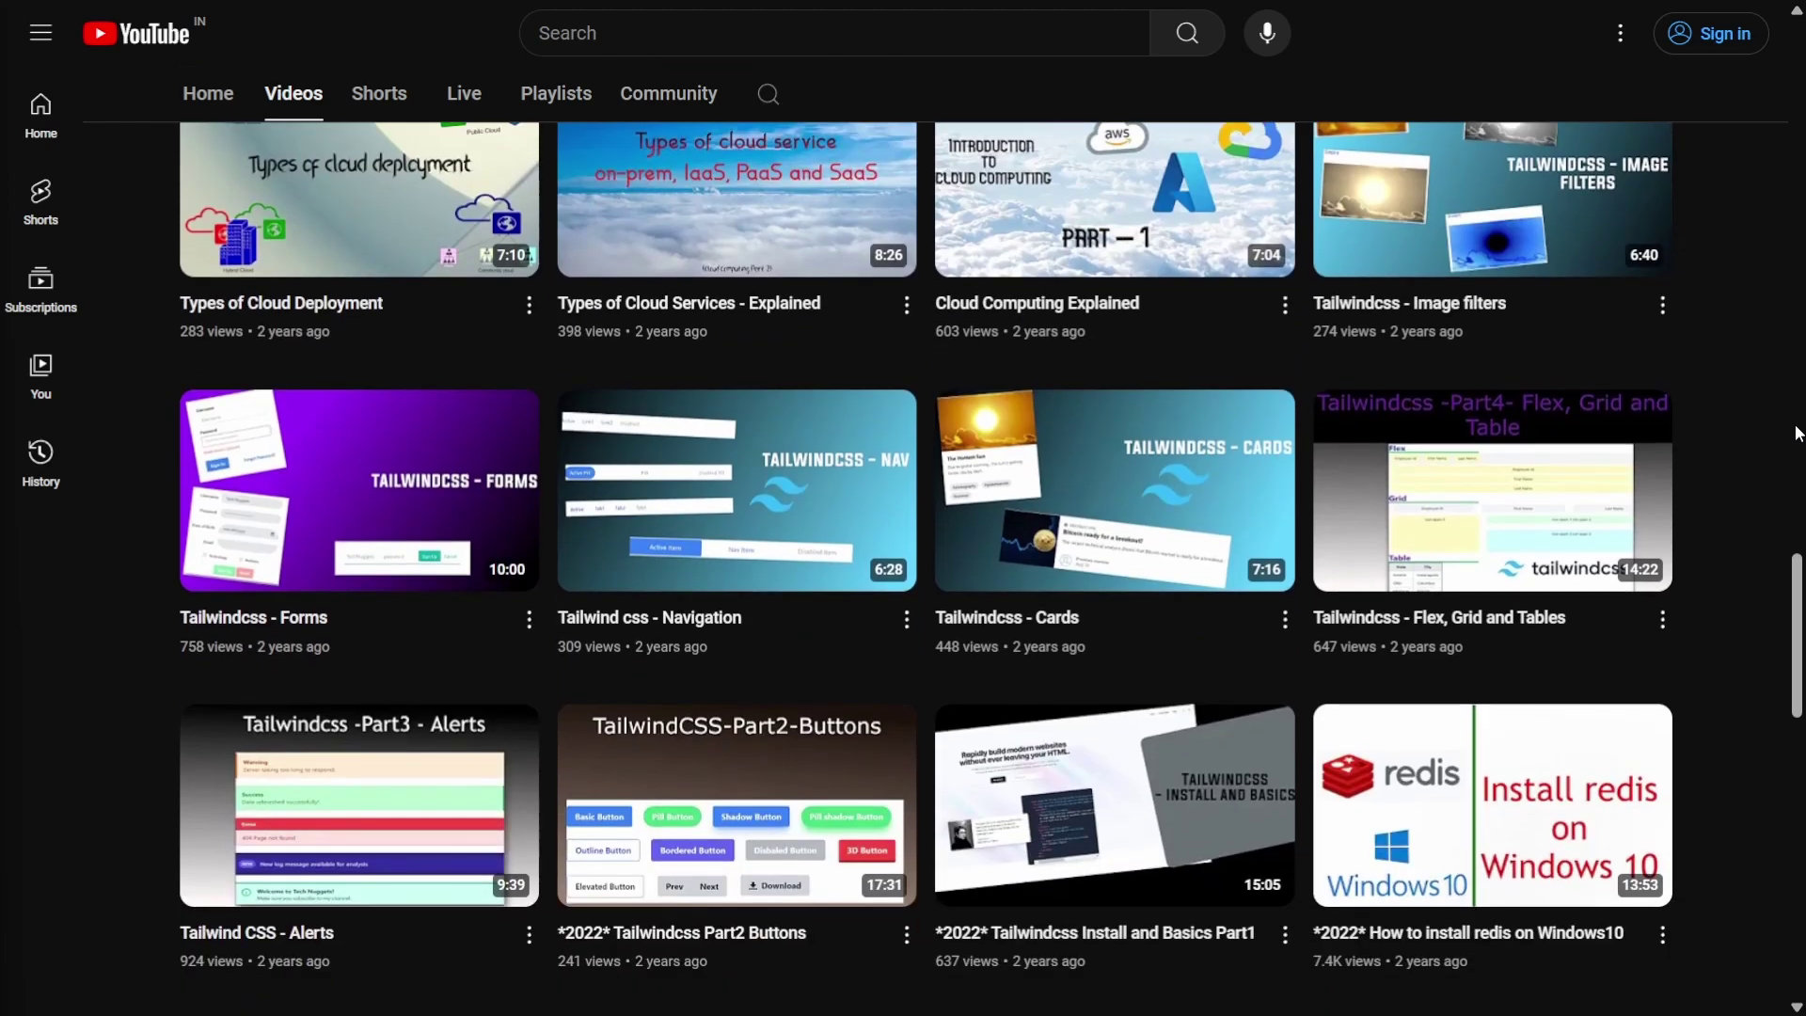
{"action": "scroll", "coordinate": [1797, 432], "scroll_direction": "down", "scroll_amount": 9}
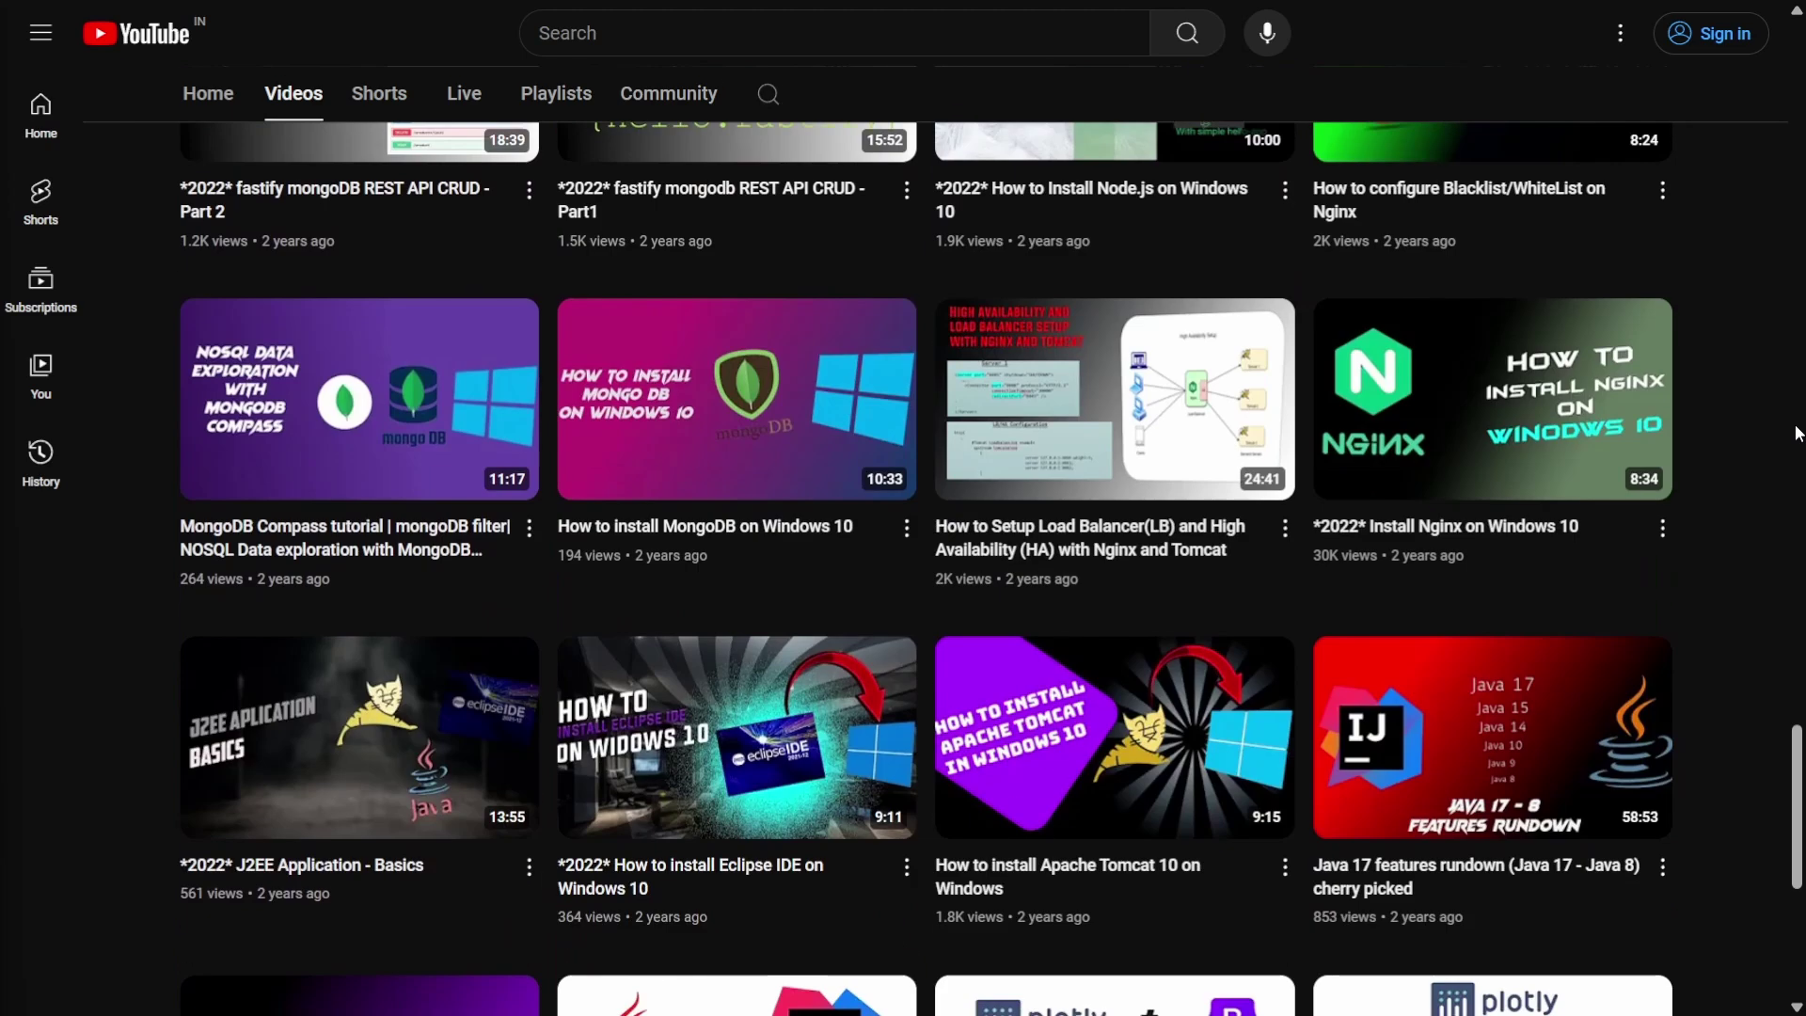
{"action": "scroll", "coordinate": [1797, 433], "scroll_direction": "down", "scroll_amount": 2}
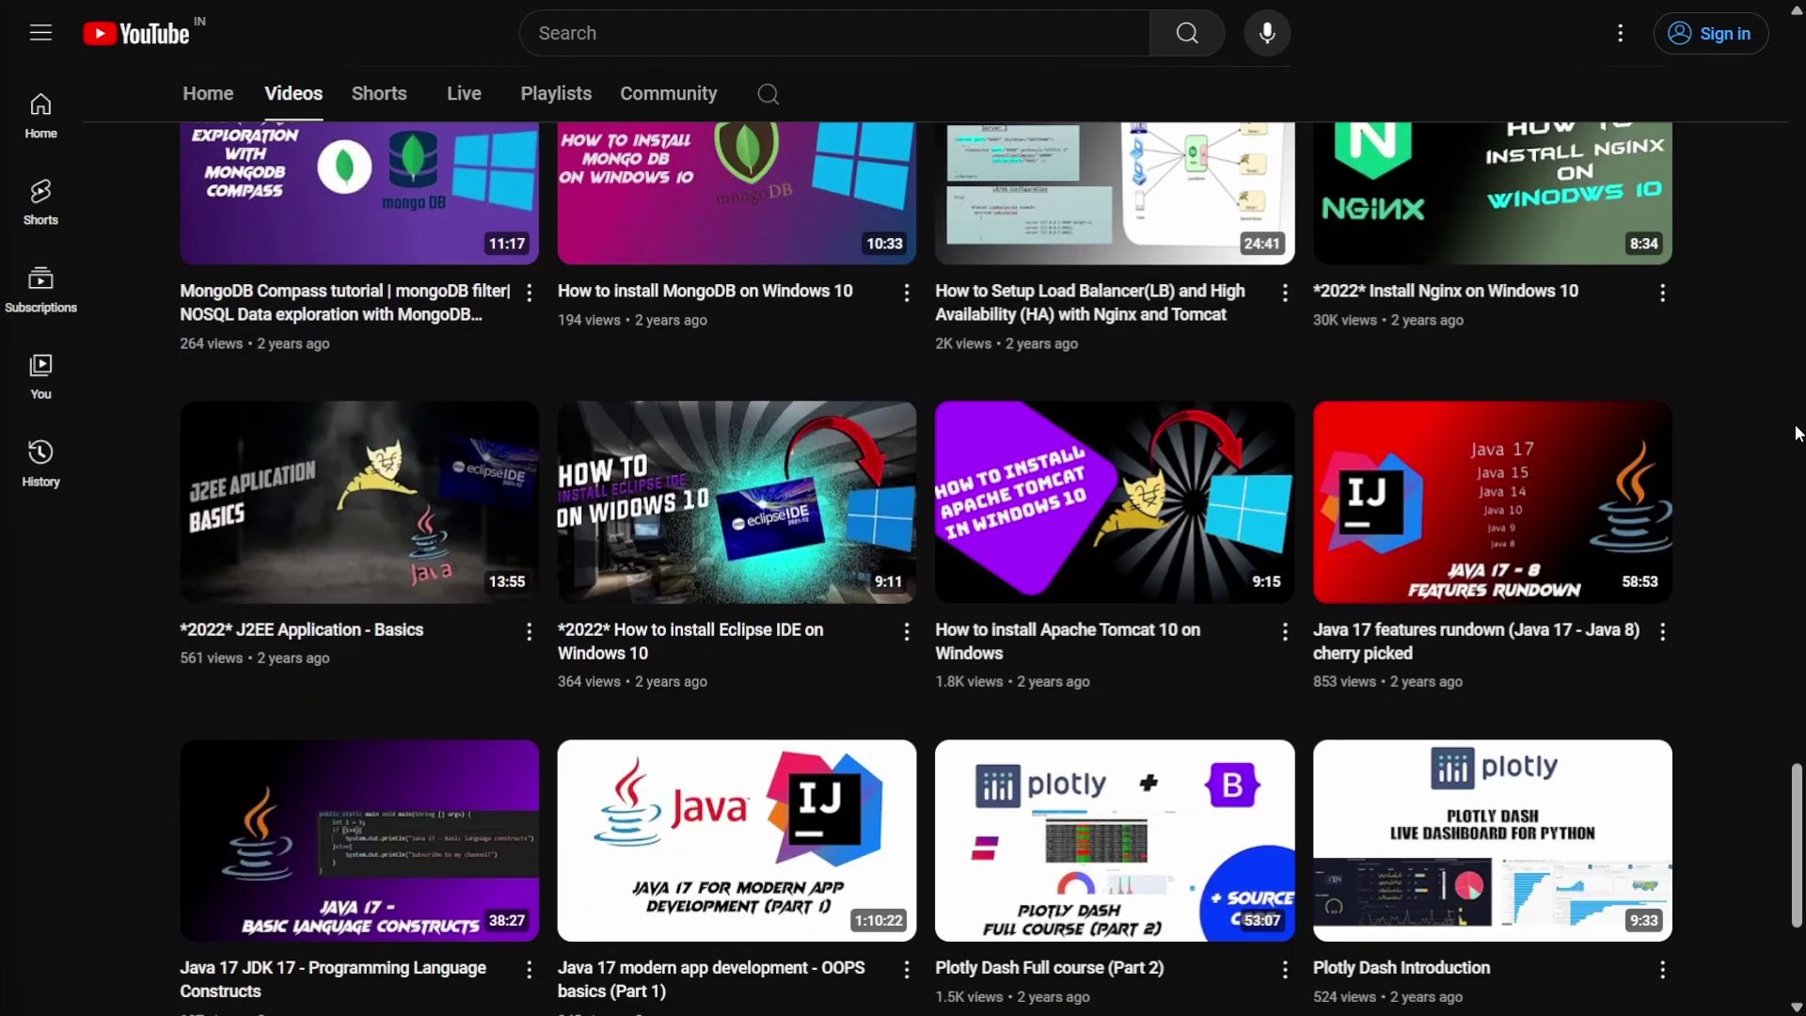
{"action": "scroll", "coordinate": [1797, 433], "scroll_direction": "down", "scroll_amount": 4}
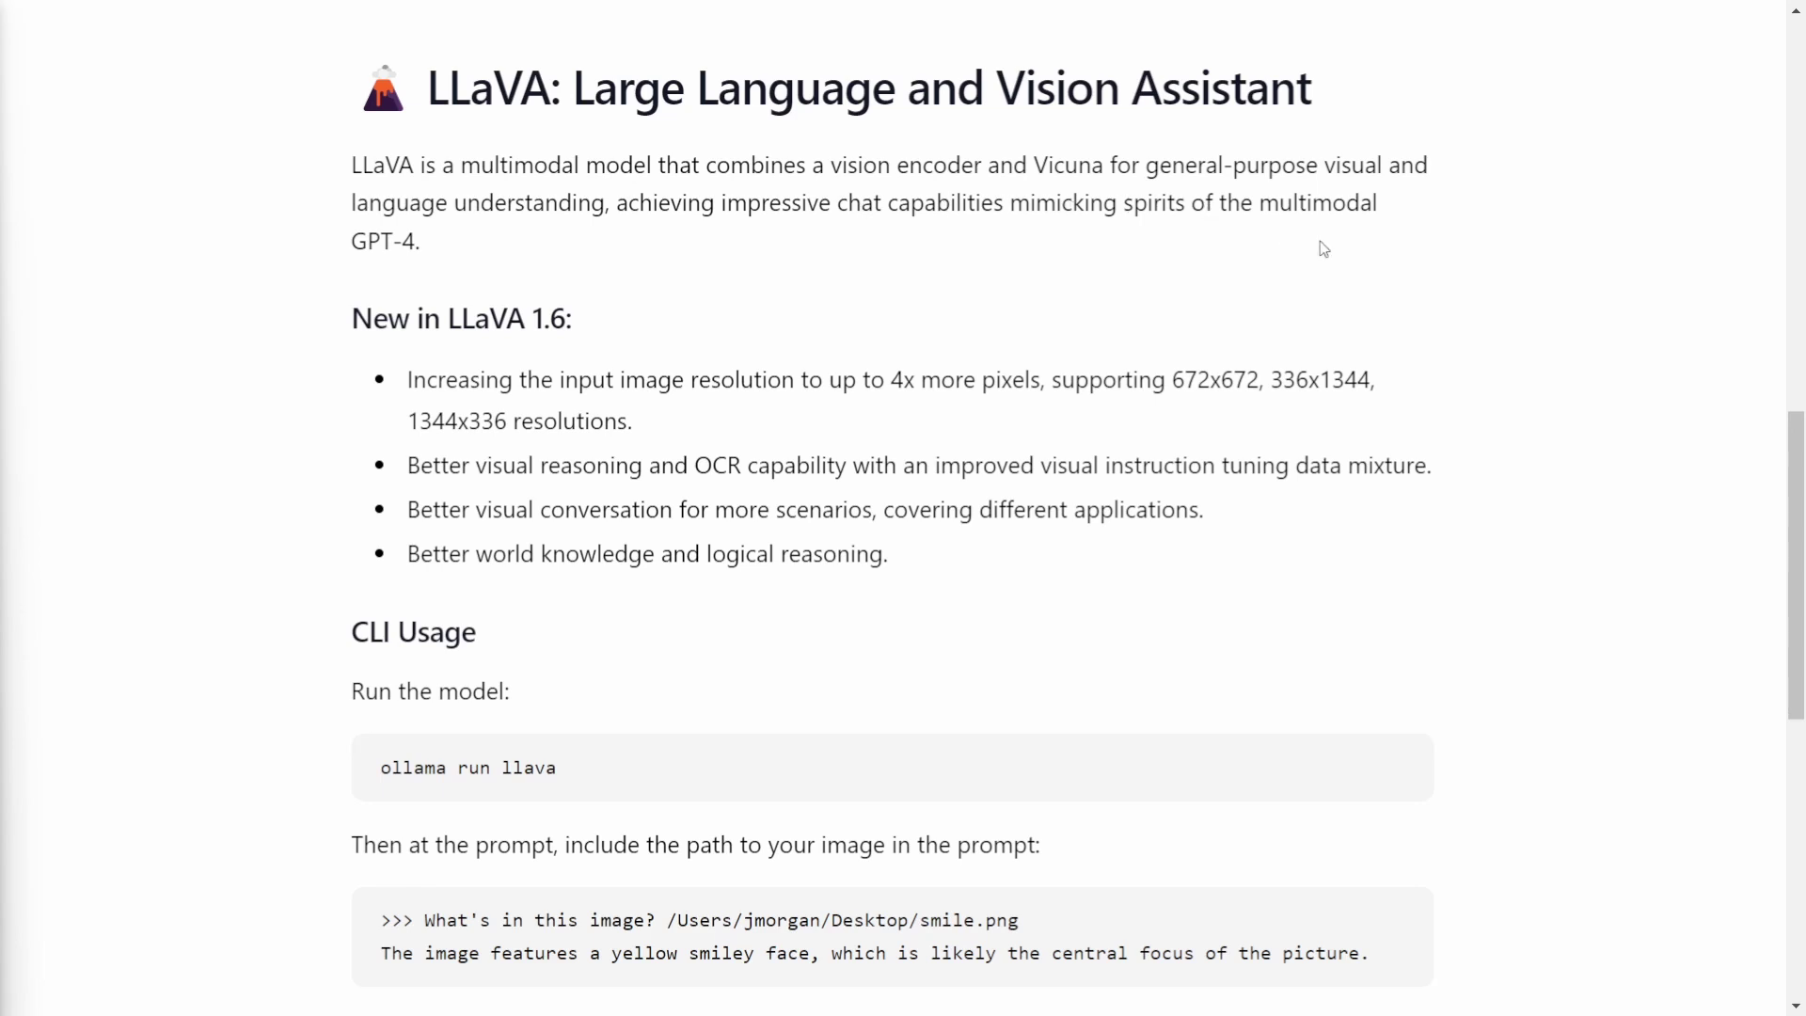
Highlight the end of the GPT-4 sentence in the llava description, then clear the selection.
{"action": "left_click_drag", "start_coordinate": [393, 242], "coordinate": [468, 252]}
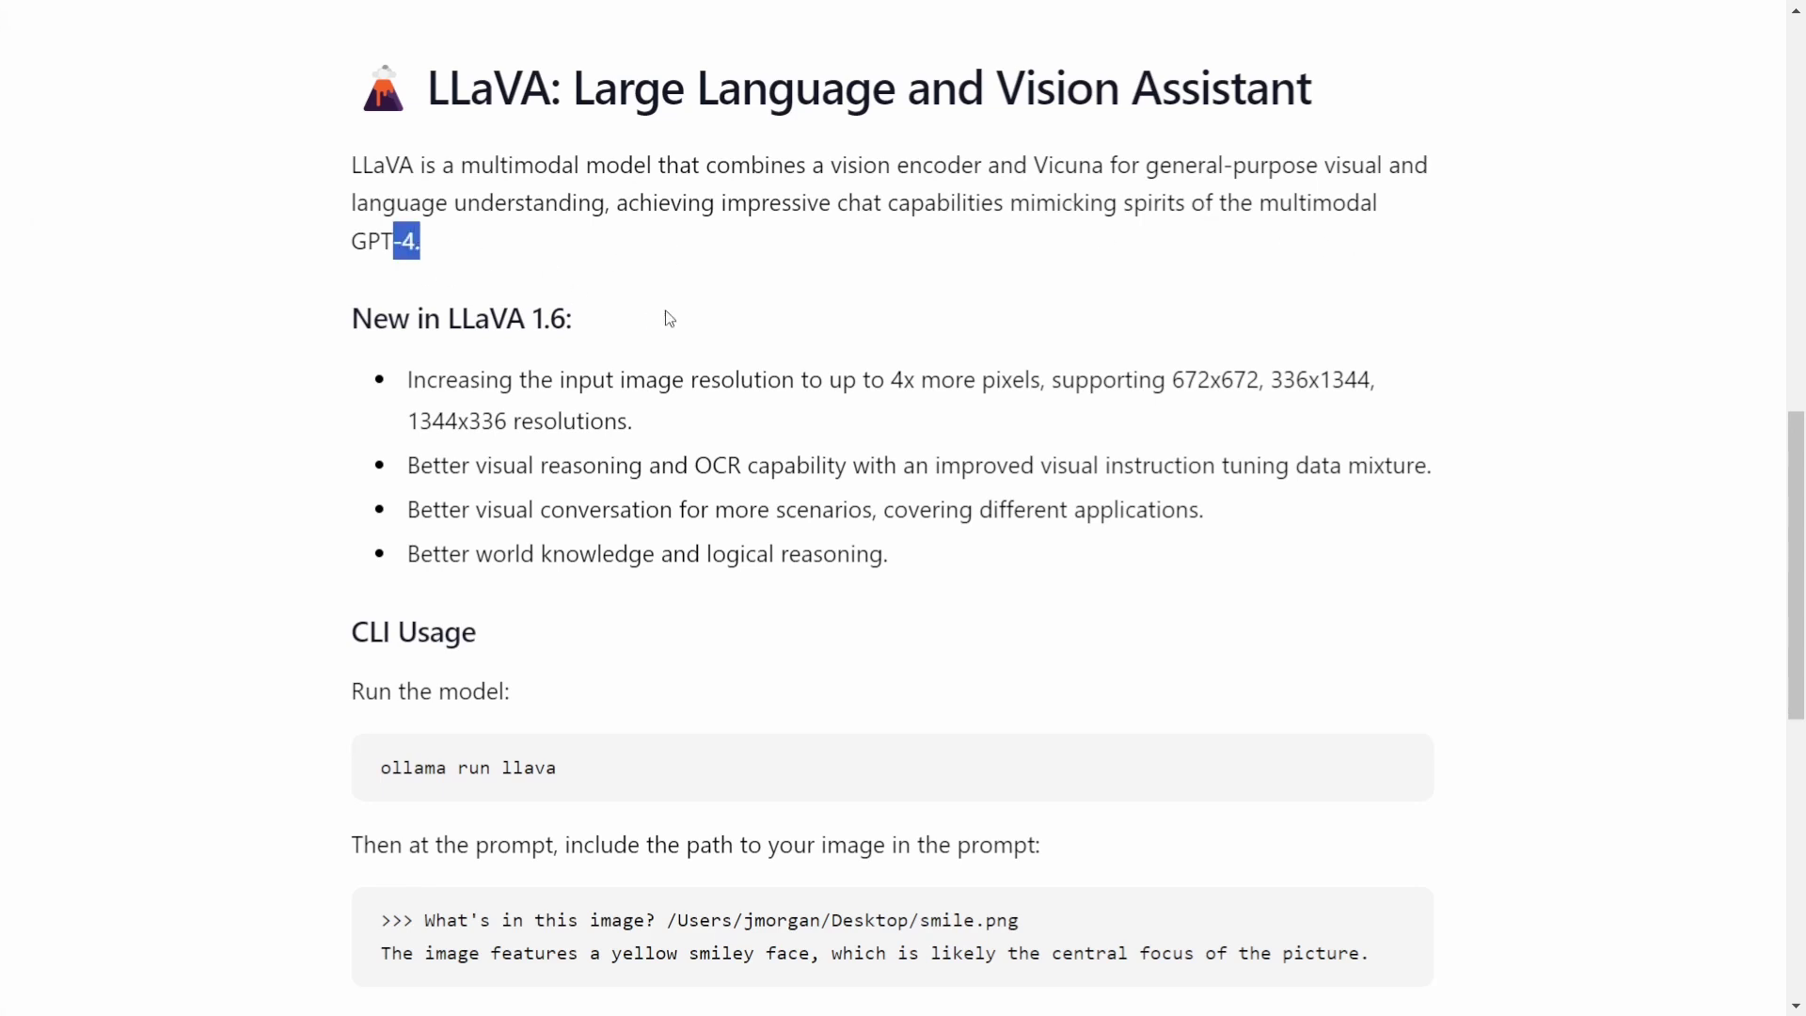
{"action": "left_click", "coordinate": [717, 292]}
Switch to the llava-v1.5-7b model card and highlight part of its multimodal training data line.
{"action": "key", "text": "ctrl+Tab"}
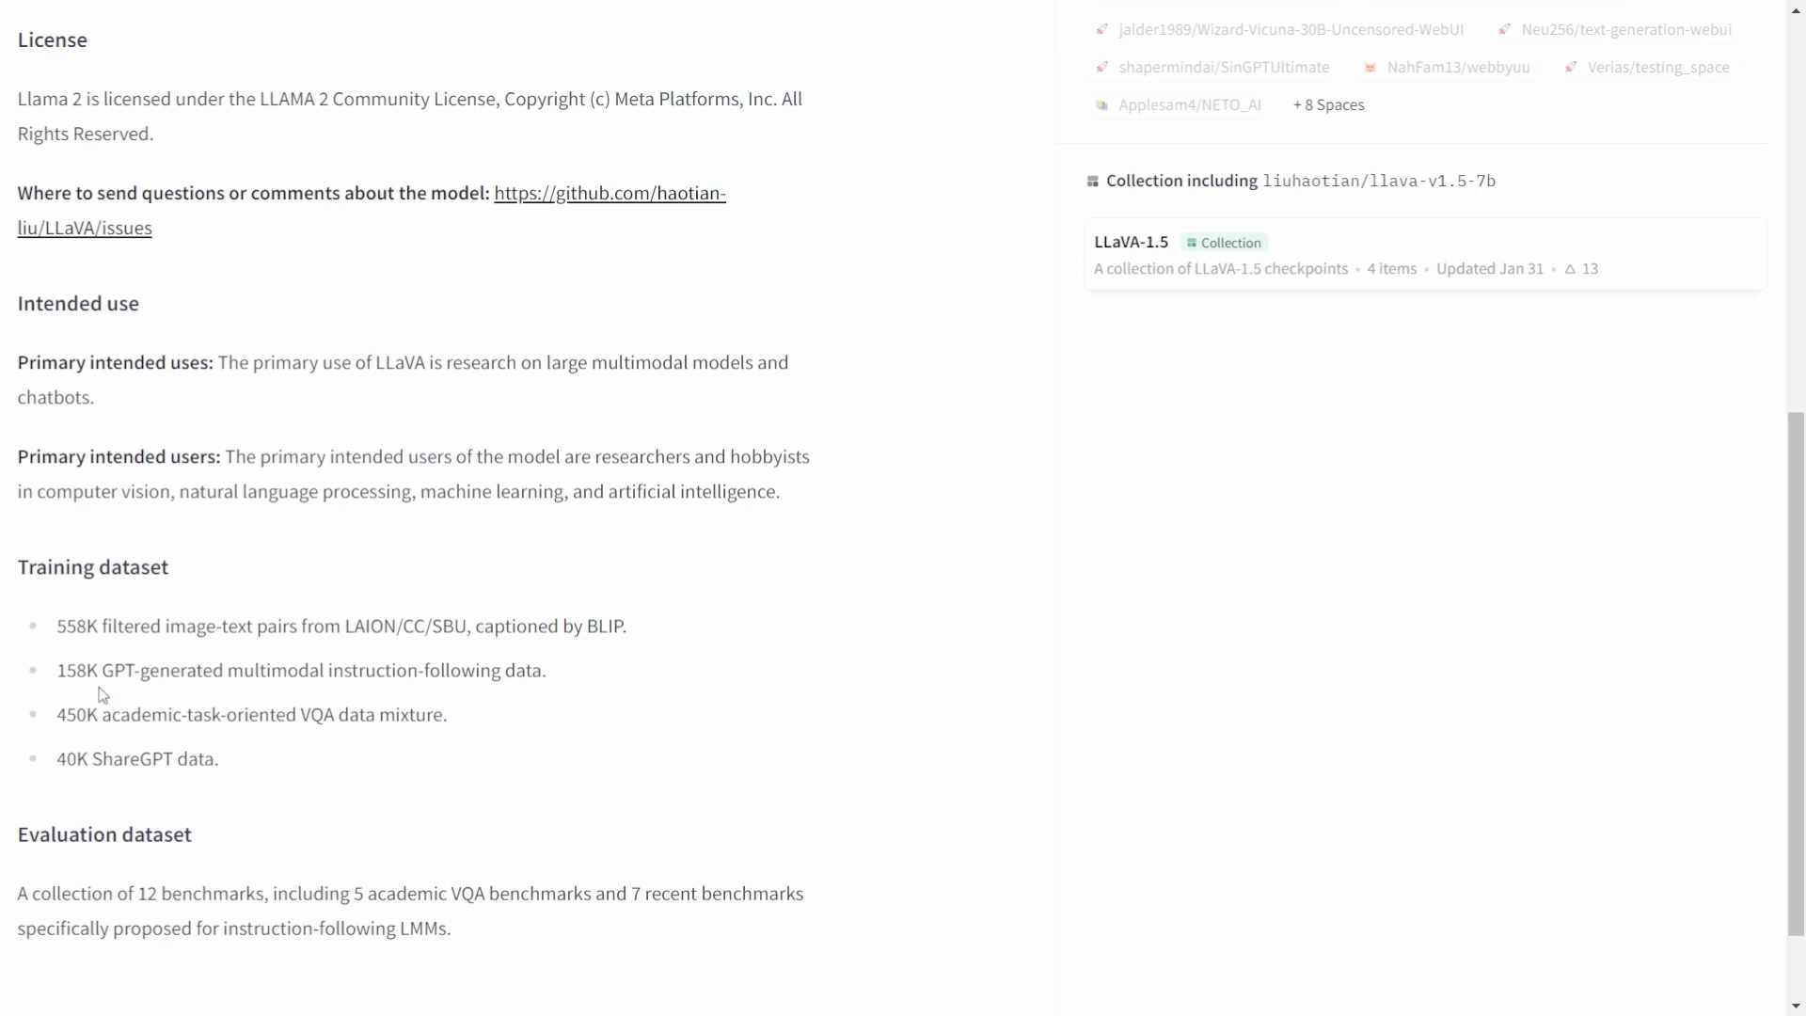
{"action": "left_click_drag", "start_coordinate": [192, 674], "coordinate": [299, 674]}
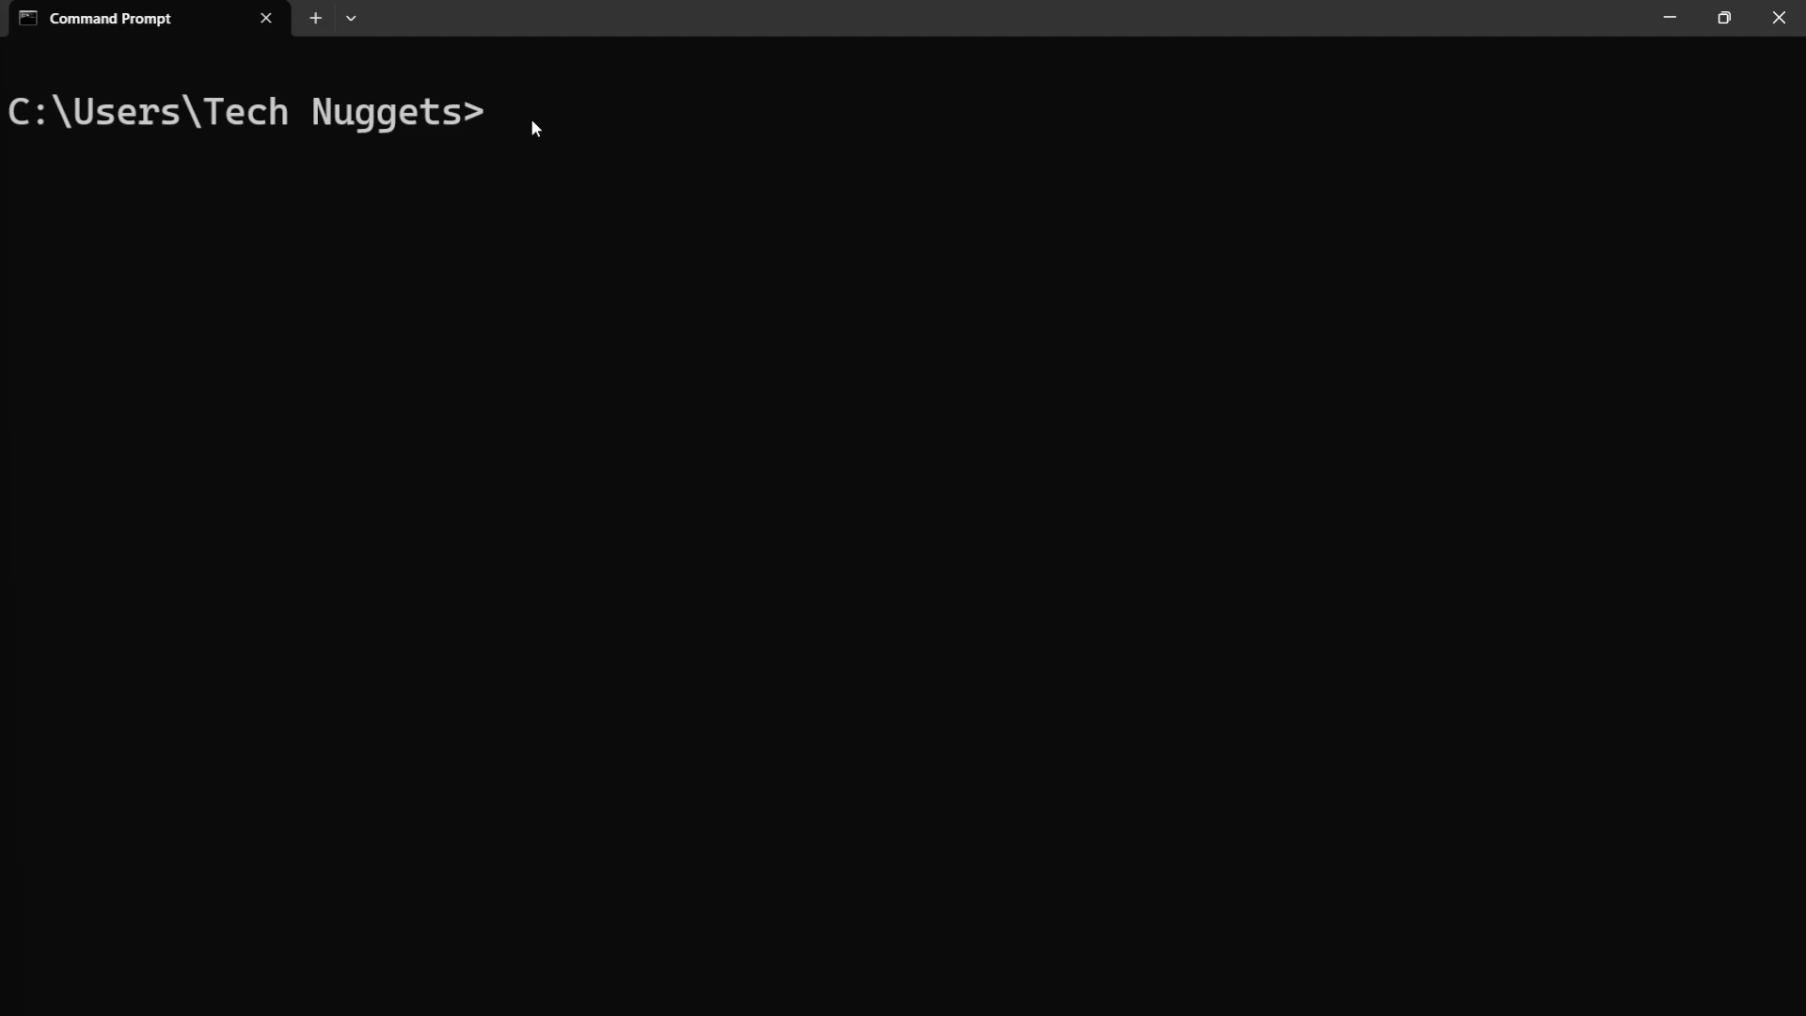
Download the model with 'ollama pull llava', then list running containers with 'docker ps'.
{"action": "type", "text": "ollama pu"}
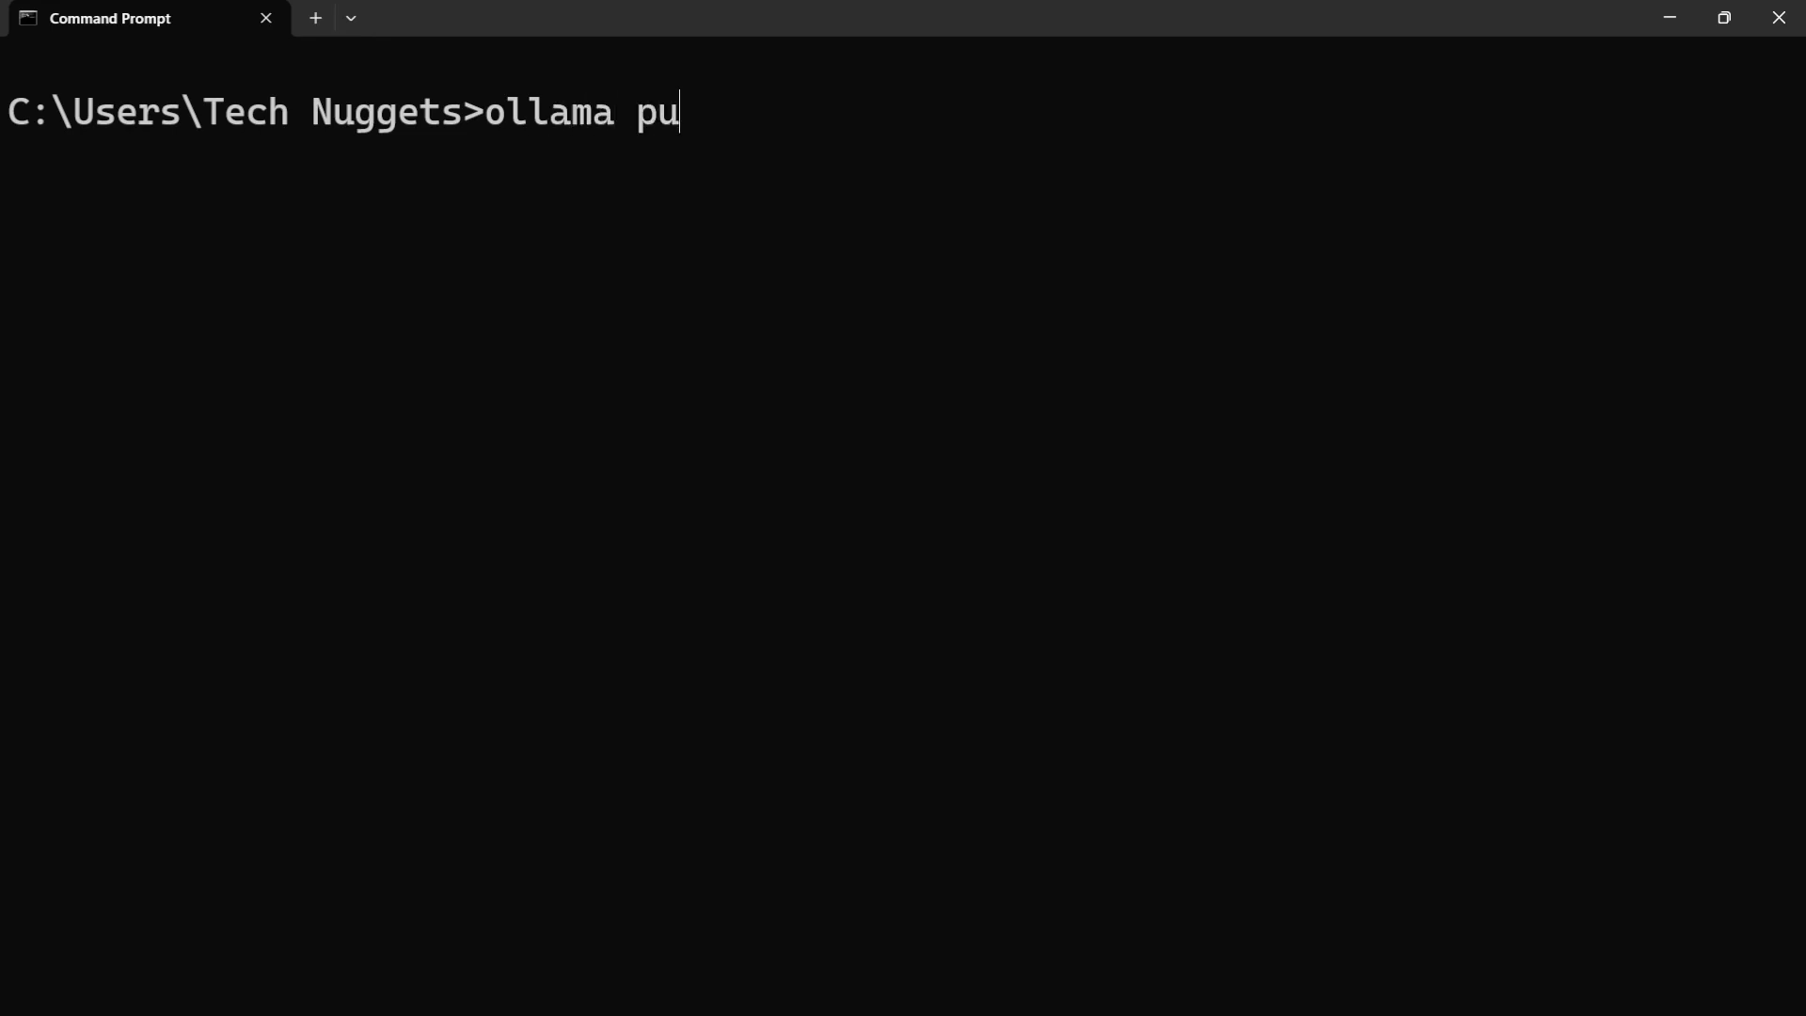
{"action": "type", "text": "ll llava"}
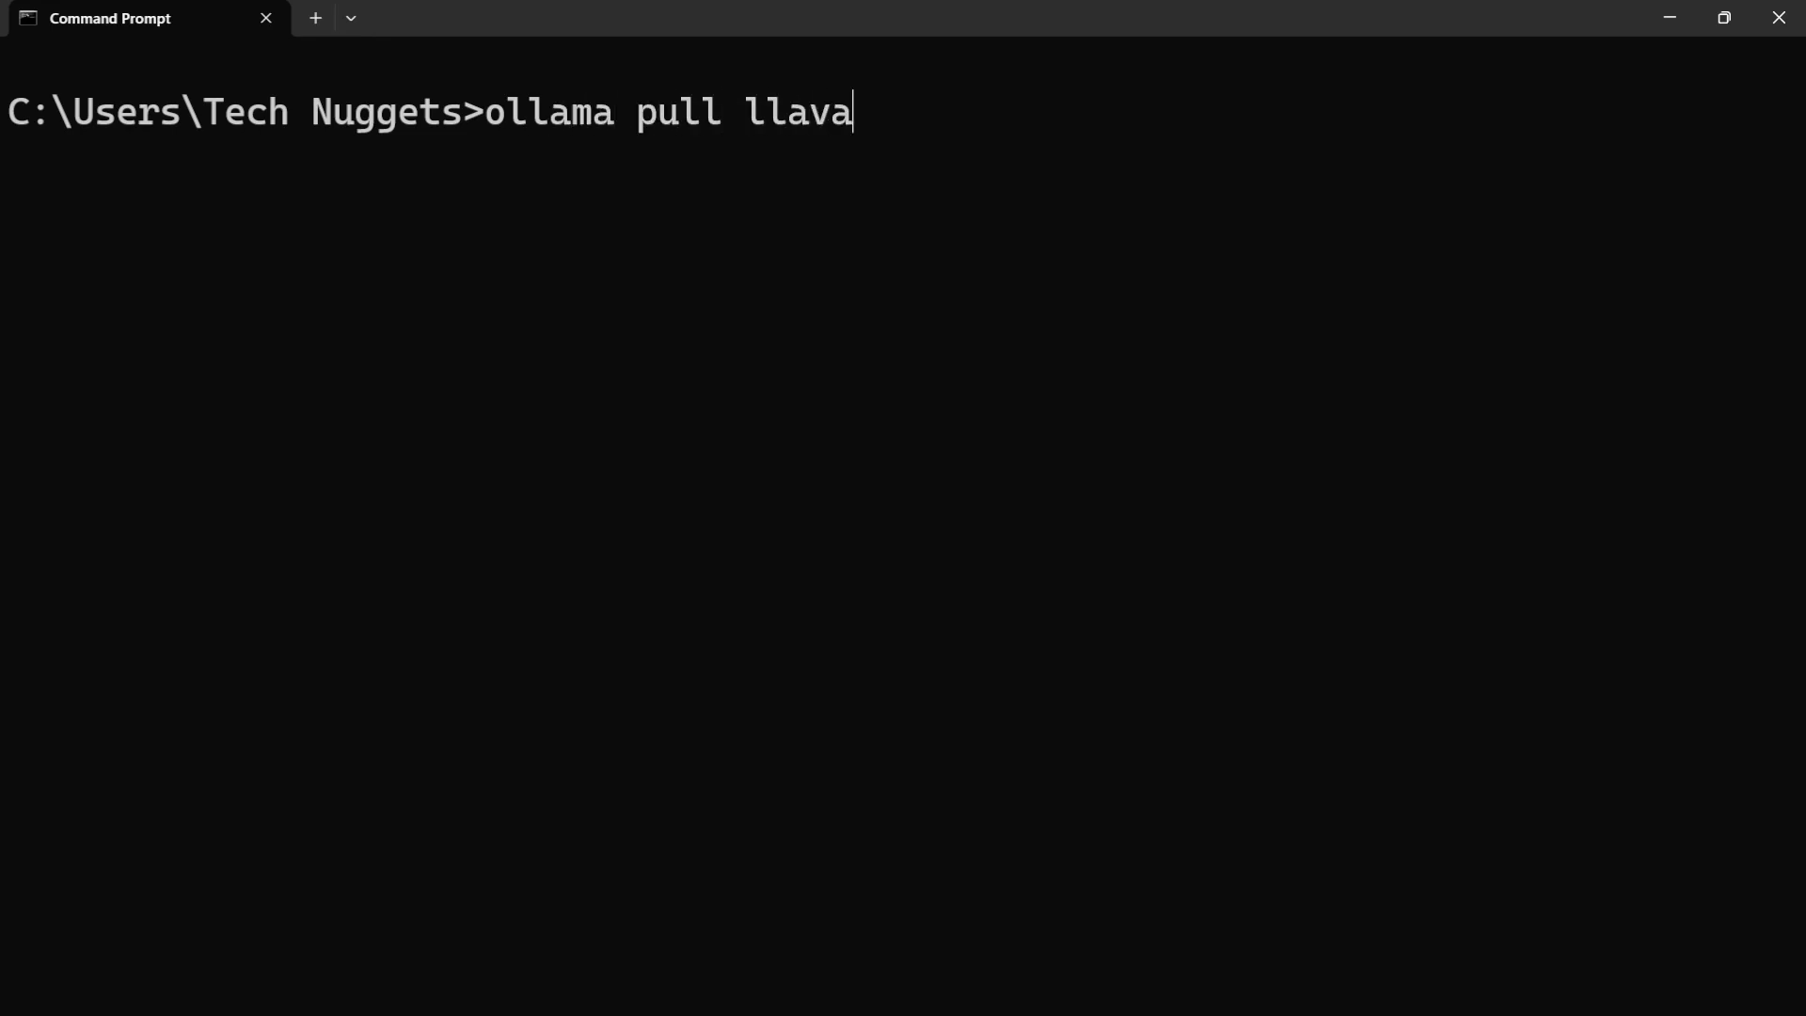
{"action": "key", "text": "Return"}
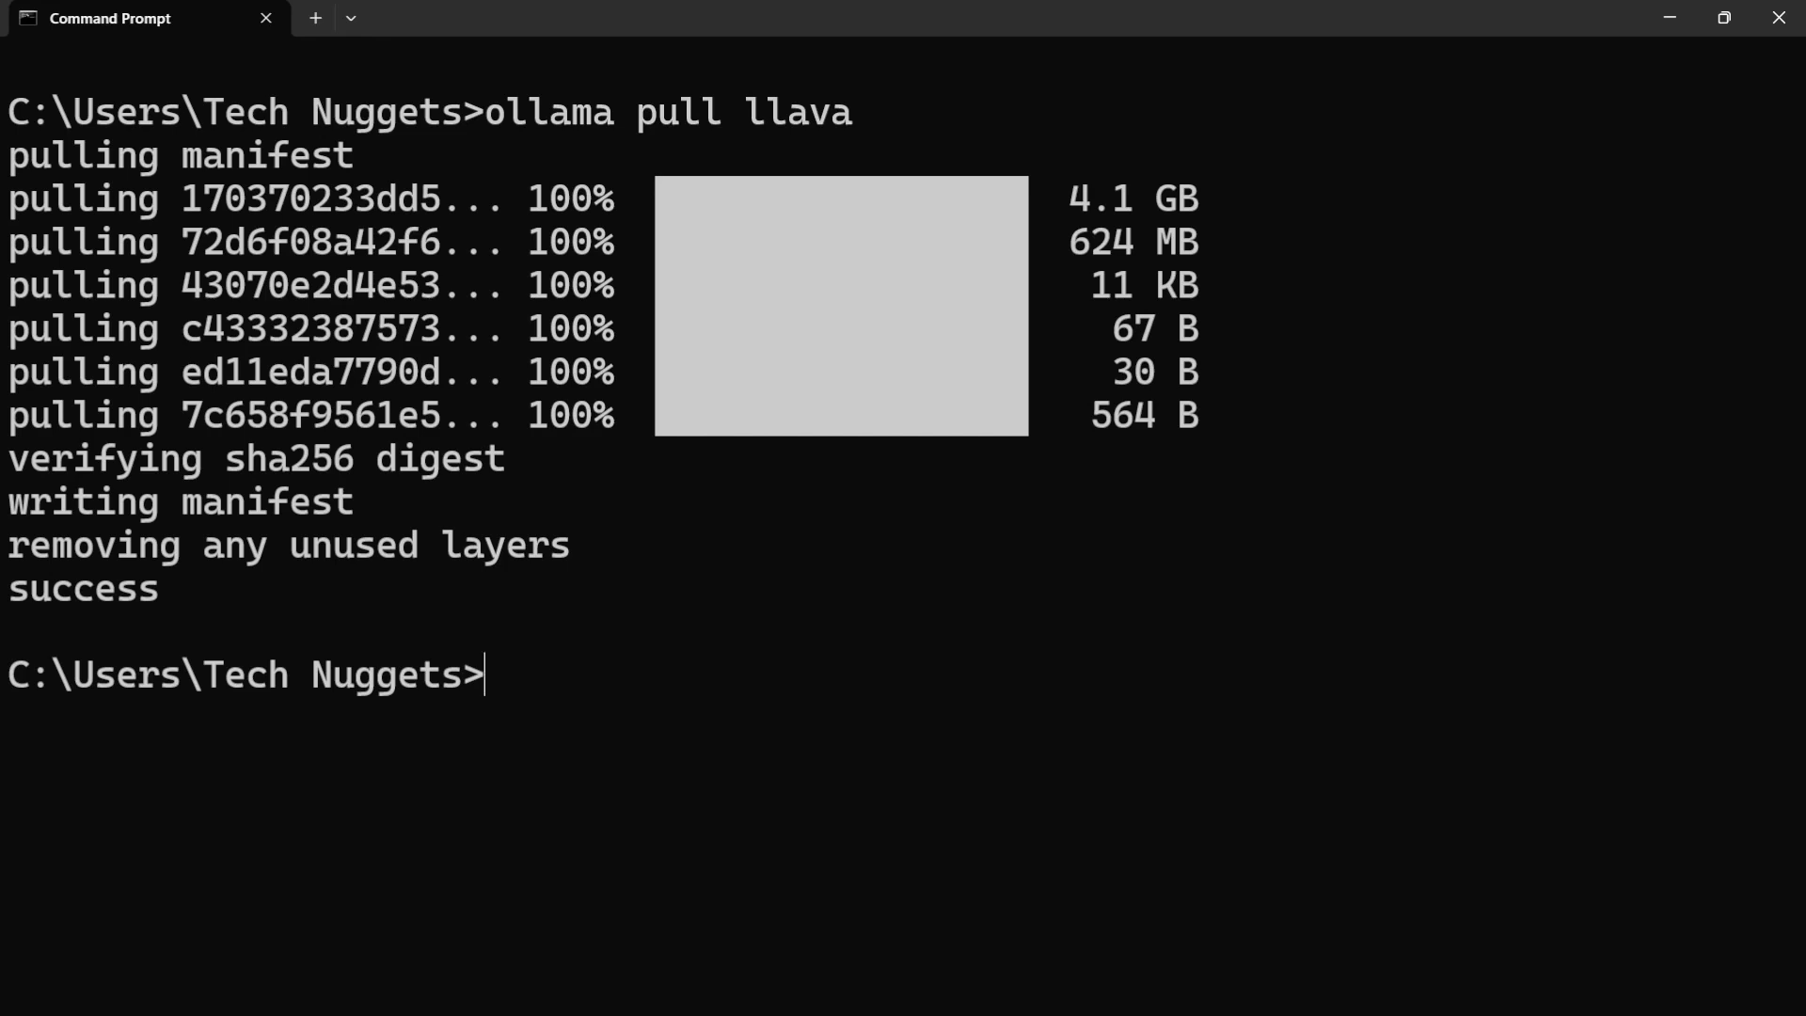
{"action": "type", "text": "docker "}
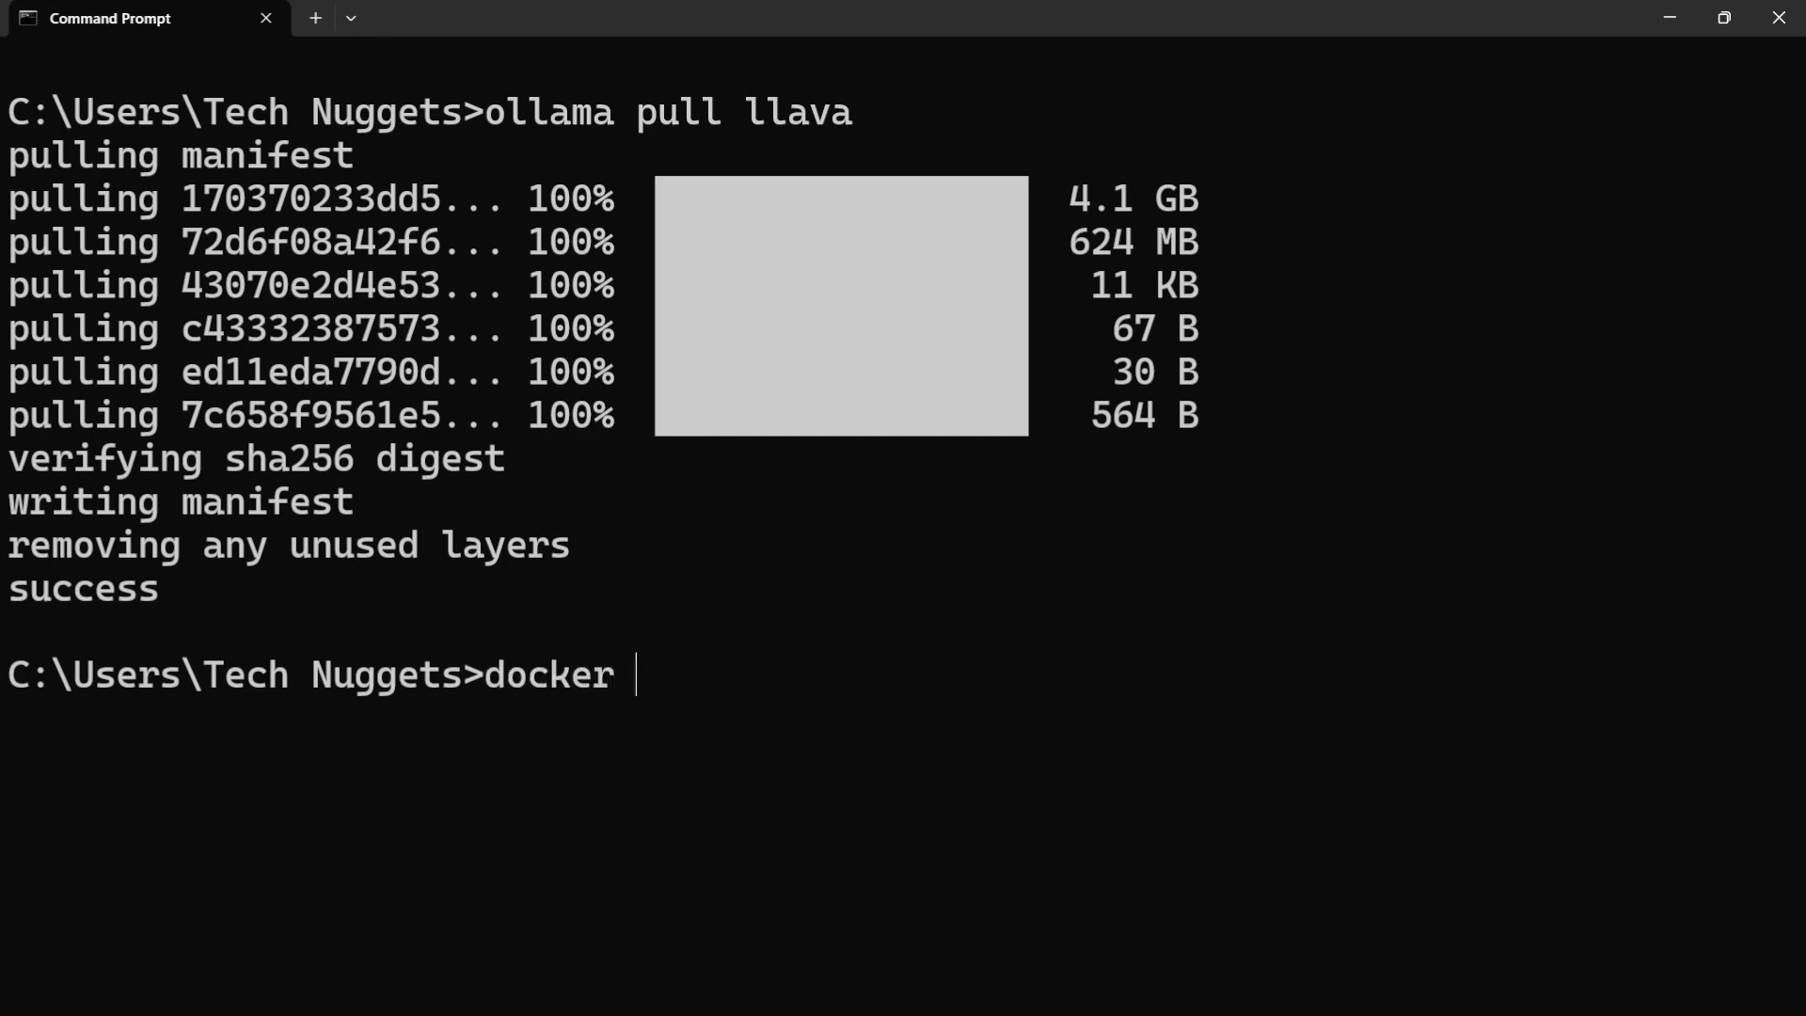
{"action": "type", "text": "ps"}
{"action": "key", "text": "Return"}
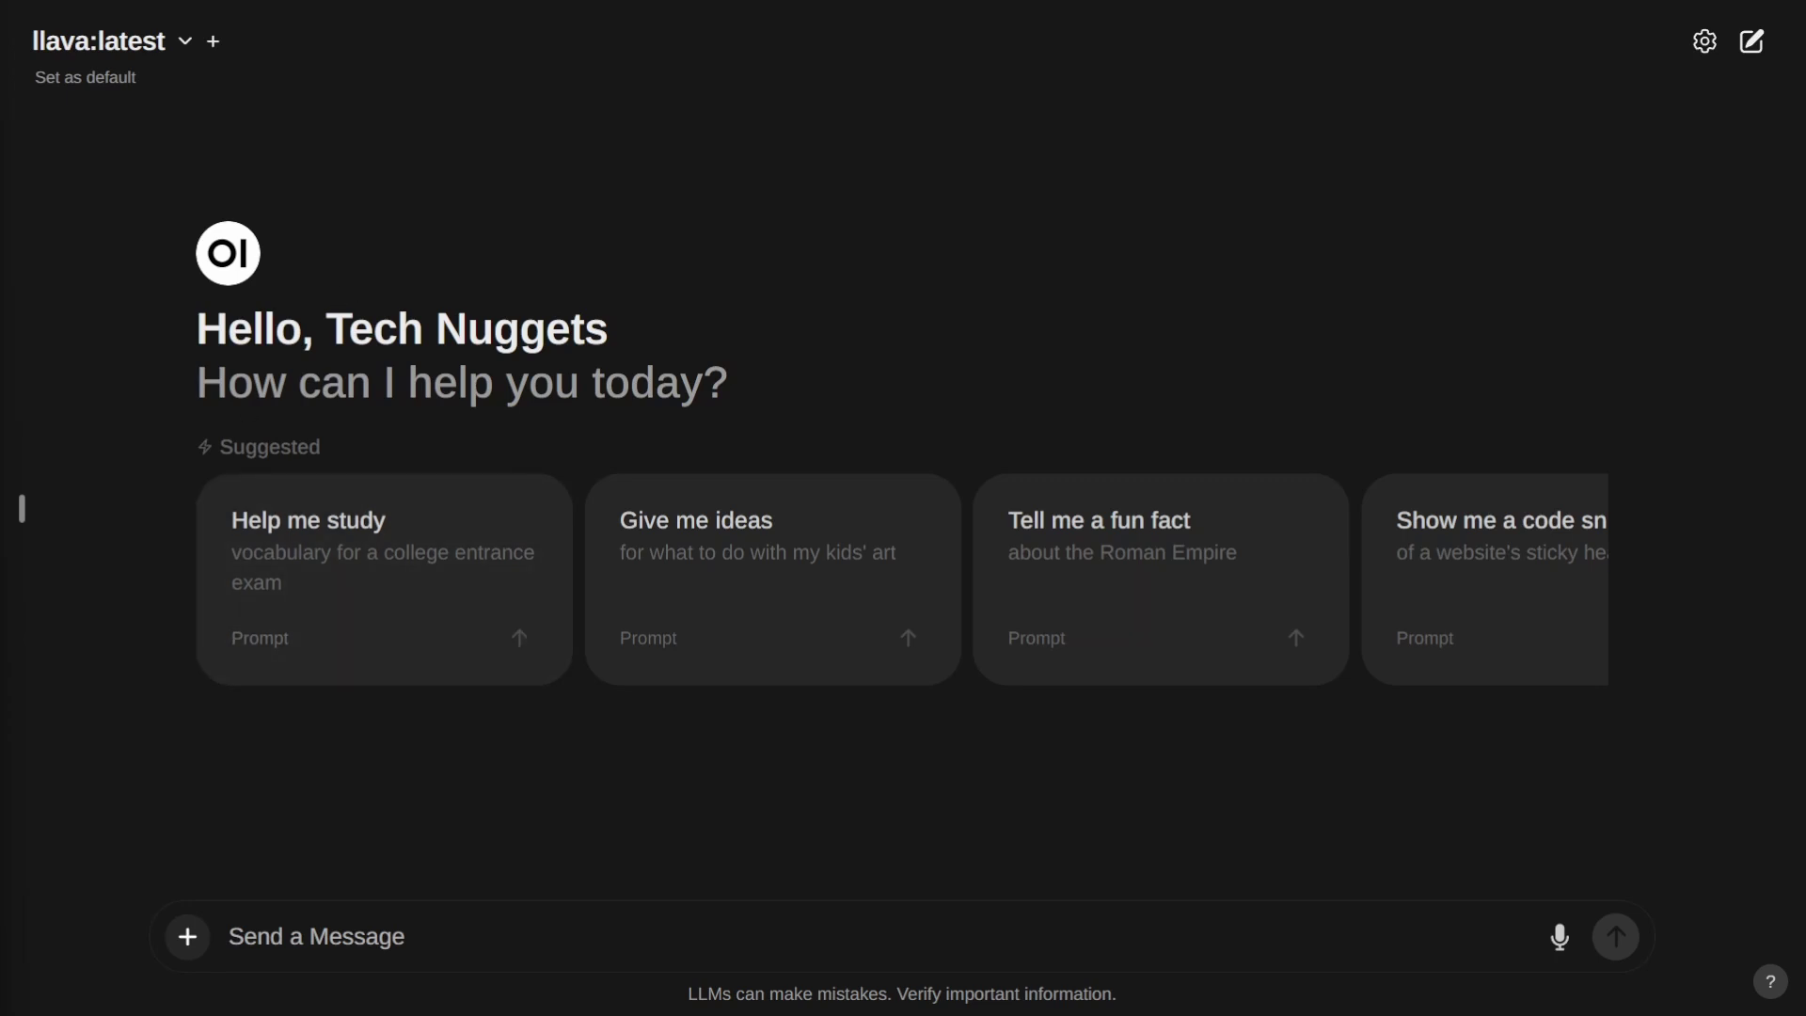
Attach the taxi photo, ask llava 'What is unusual about this picture', then start a new chat.
{"action": "left_click_drag", "start_coordinate": [577, 646], "coordinate": [597, 884]}
{"action": "left_click", "coordinate": [303, 939]}
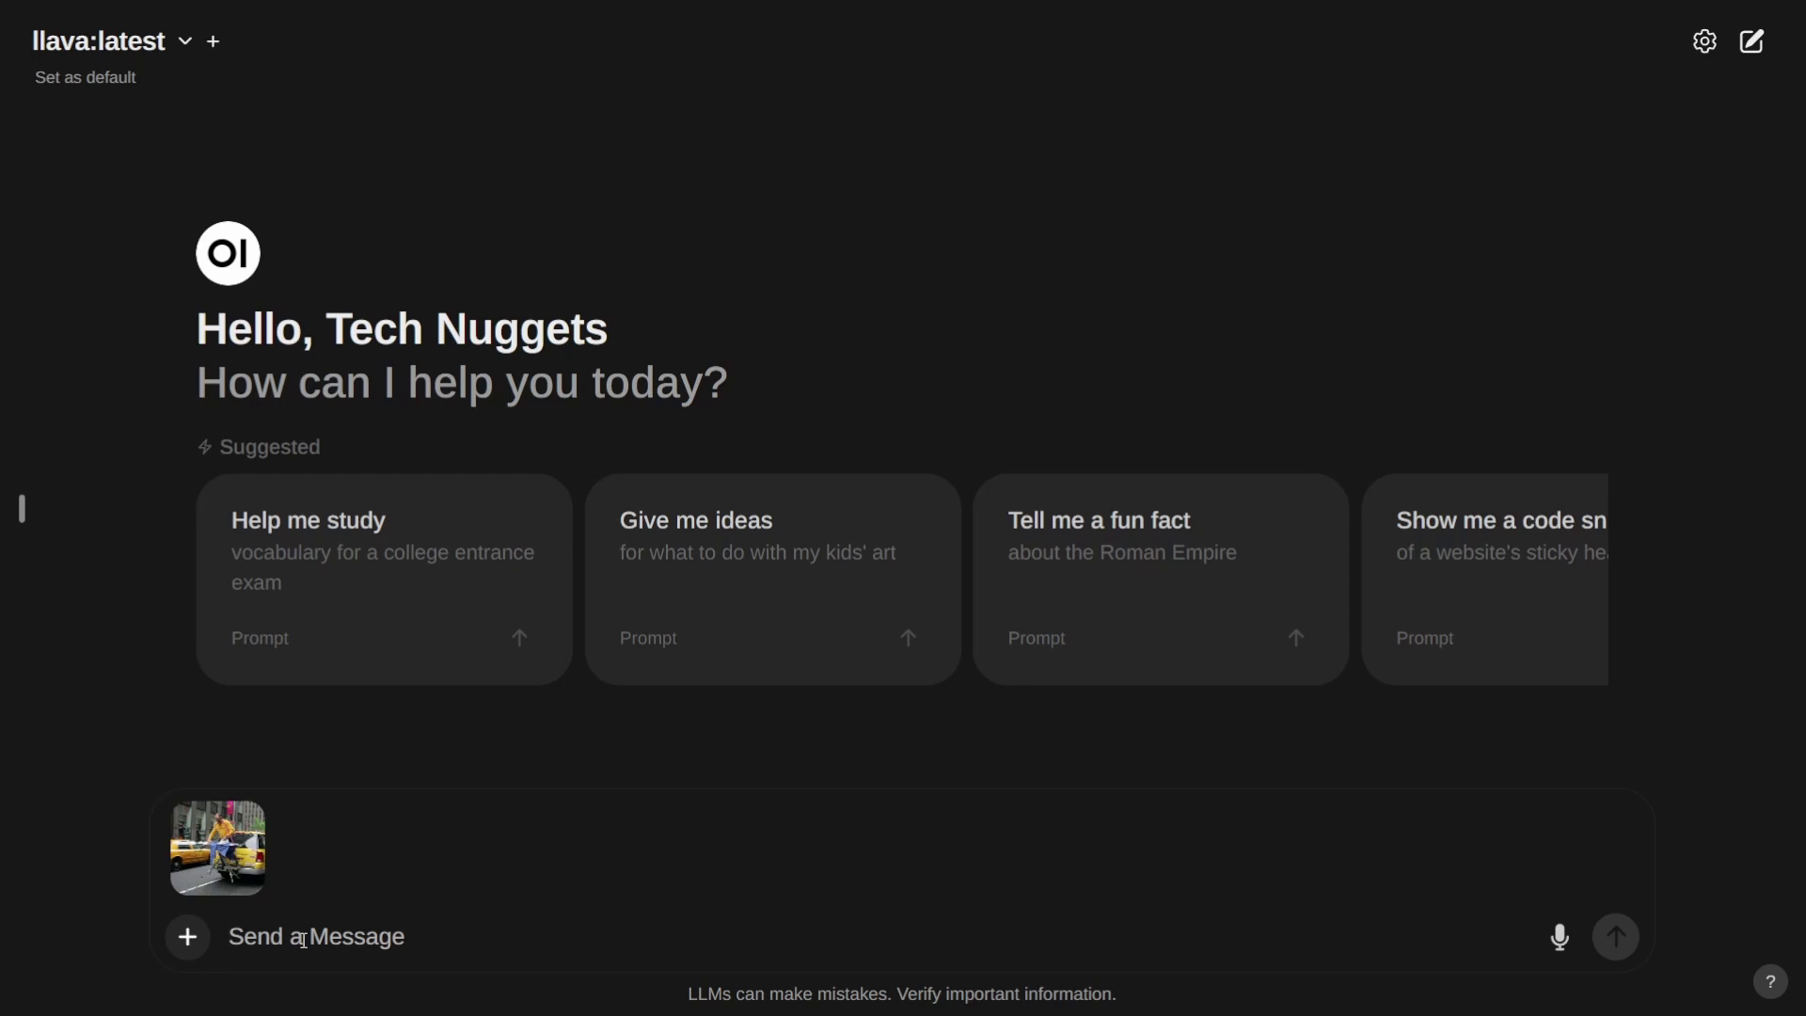
{"action": "type", "text": "What is unu"}
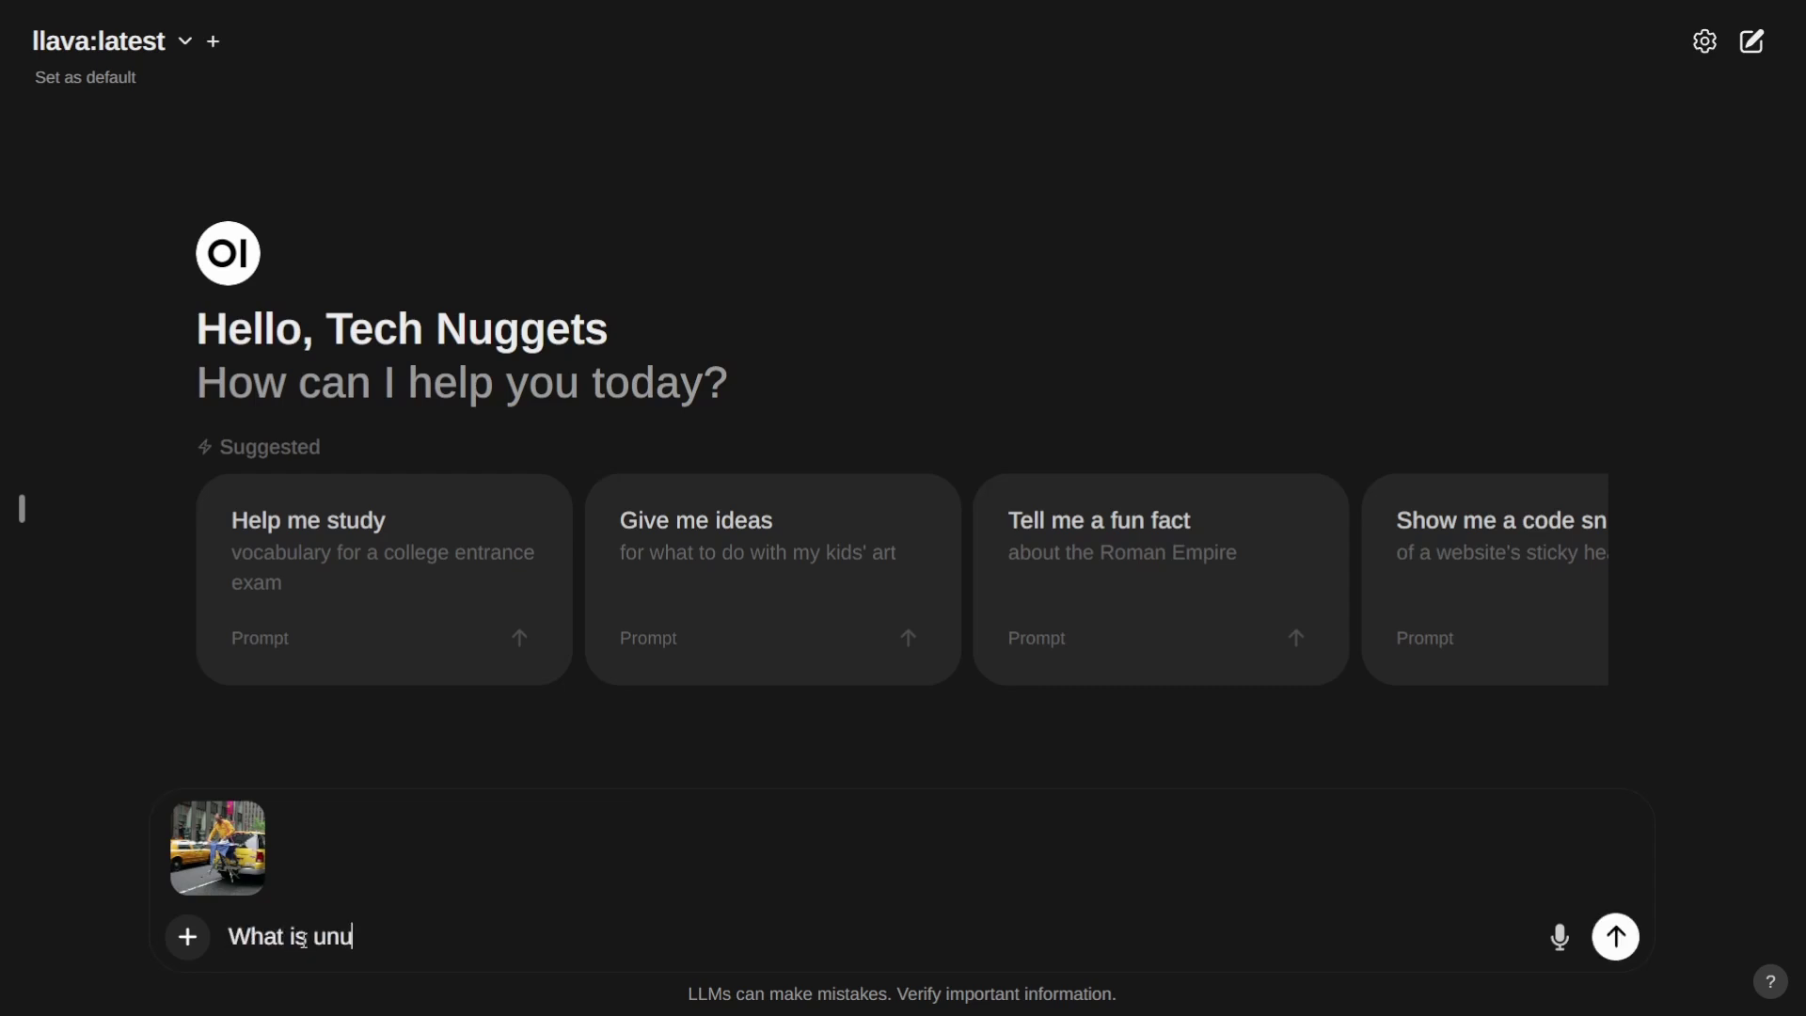
{"action": "type", "text": "sual about t"}
{"action": "key", "text": "BackSpace"}
{"action": "key", "text": "BackSpace"}
{"action": "type", "text": "this pict"}
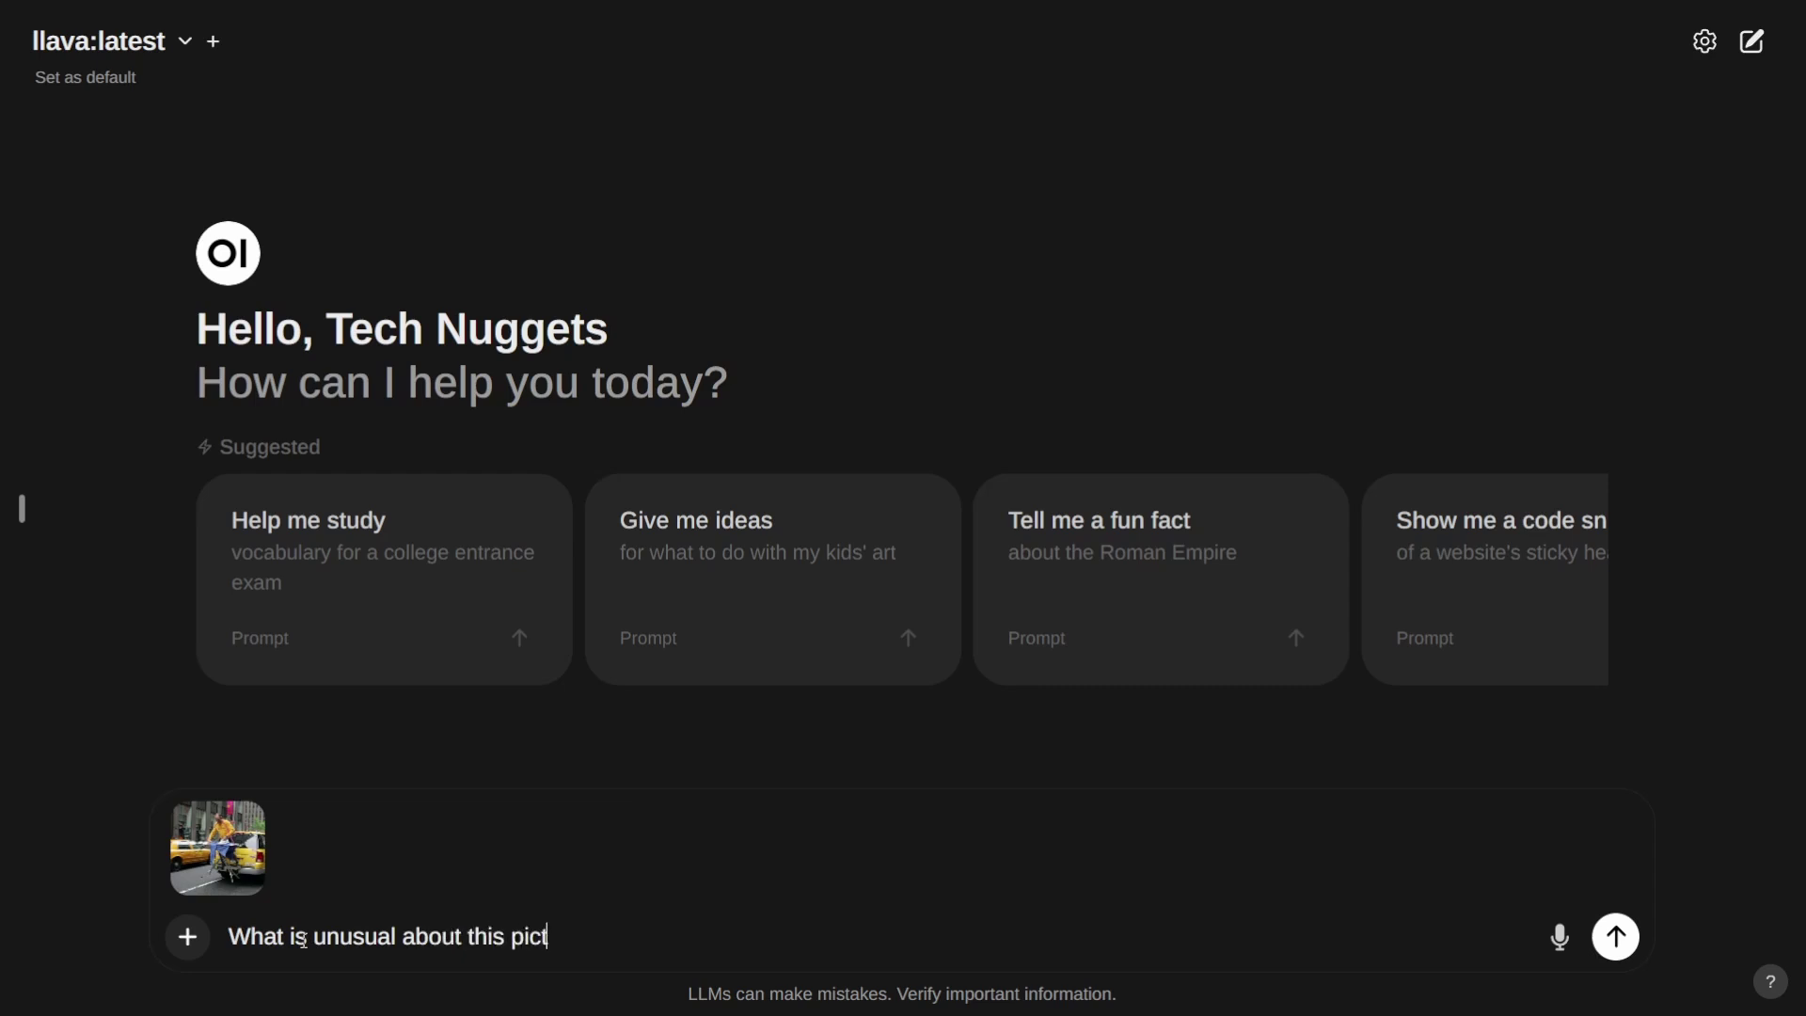
{"action": "type", "text": "ure"}
{"action": "key", "text": "Return"}
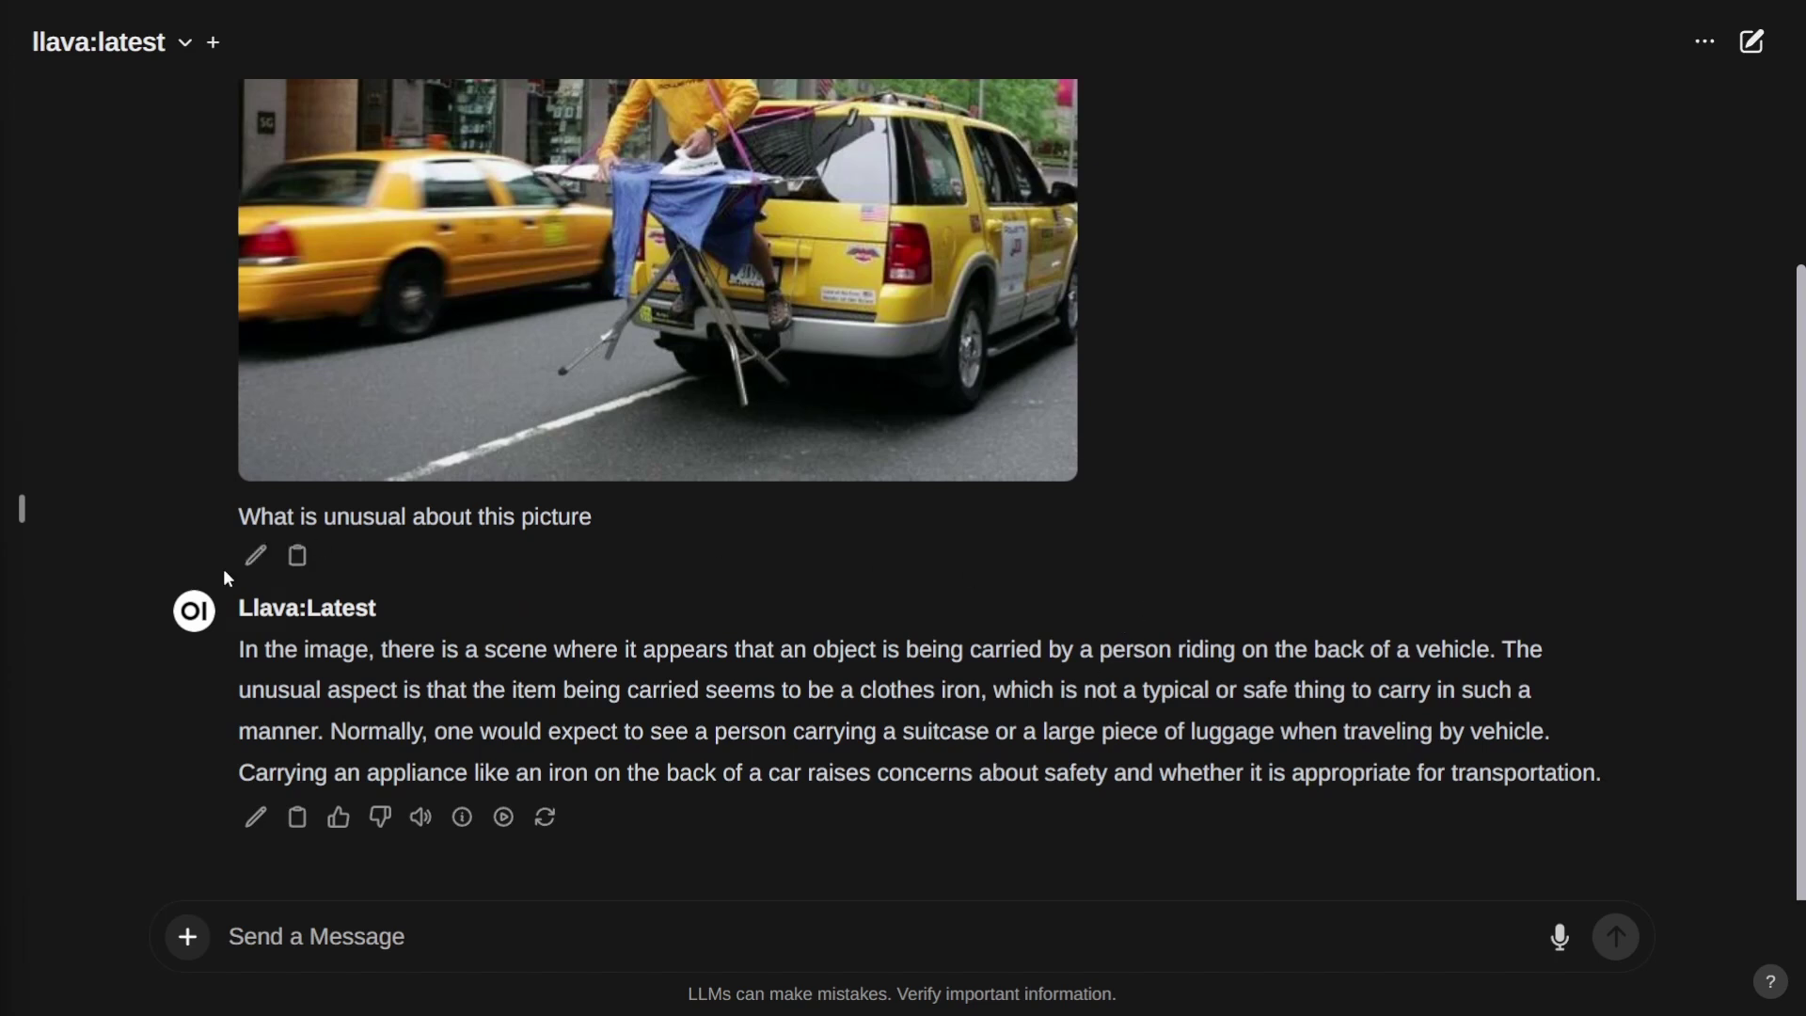
{"action": "key", "text": "ctrl+shift+o"}
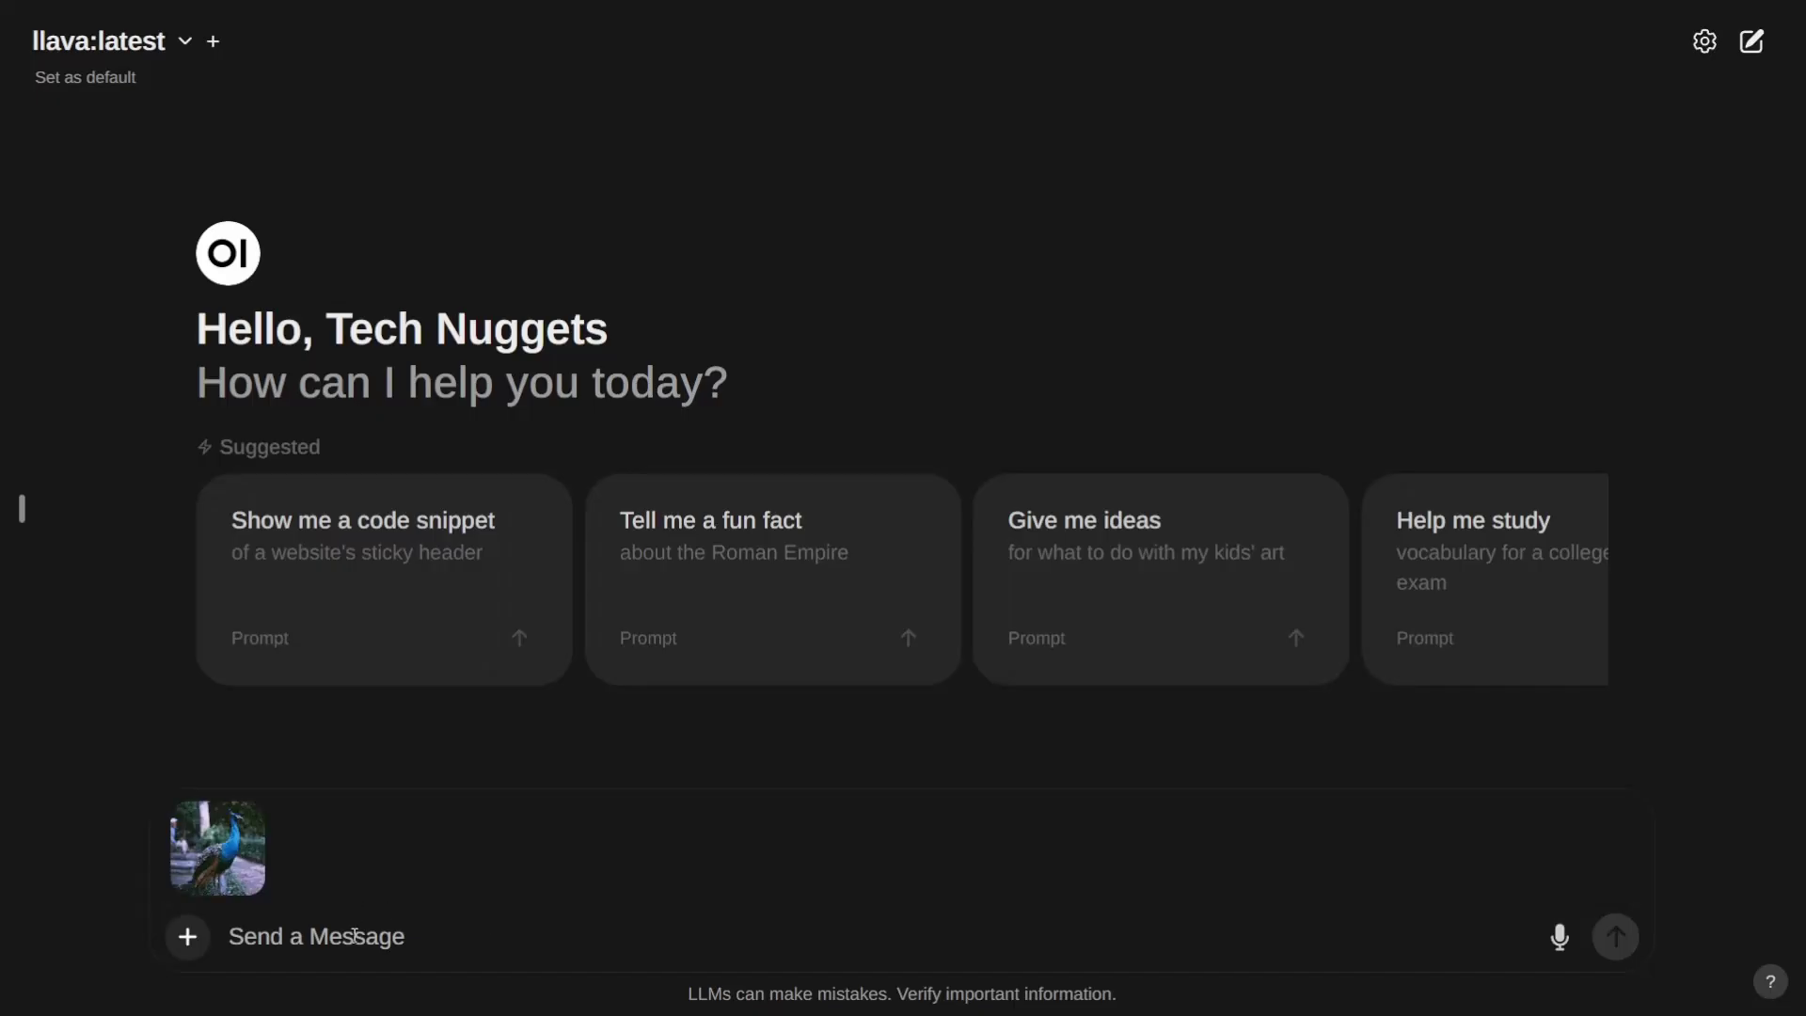
Send llava the question 'what do you in this picture' about the attached peacock photo.
{"action": "type", "text": "what do yo"}
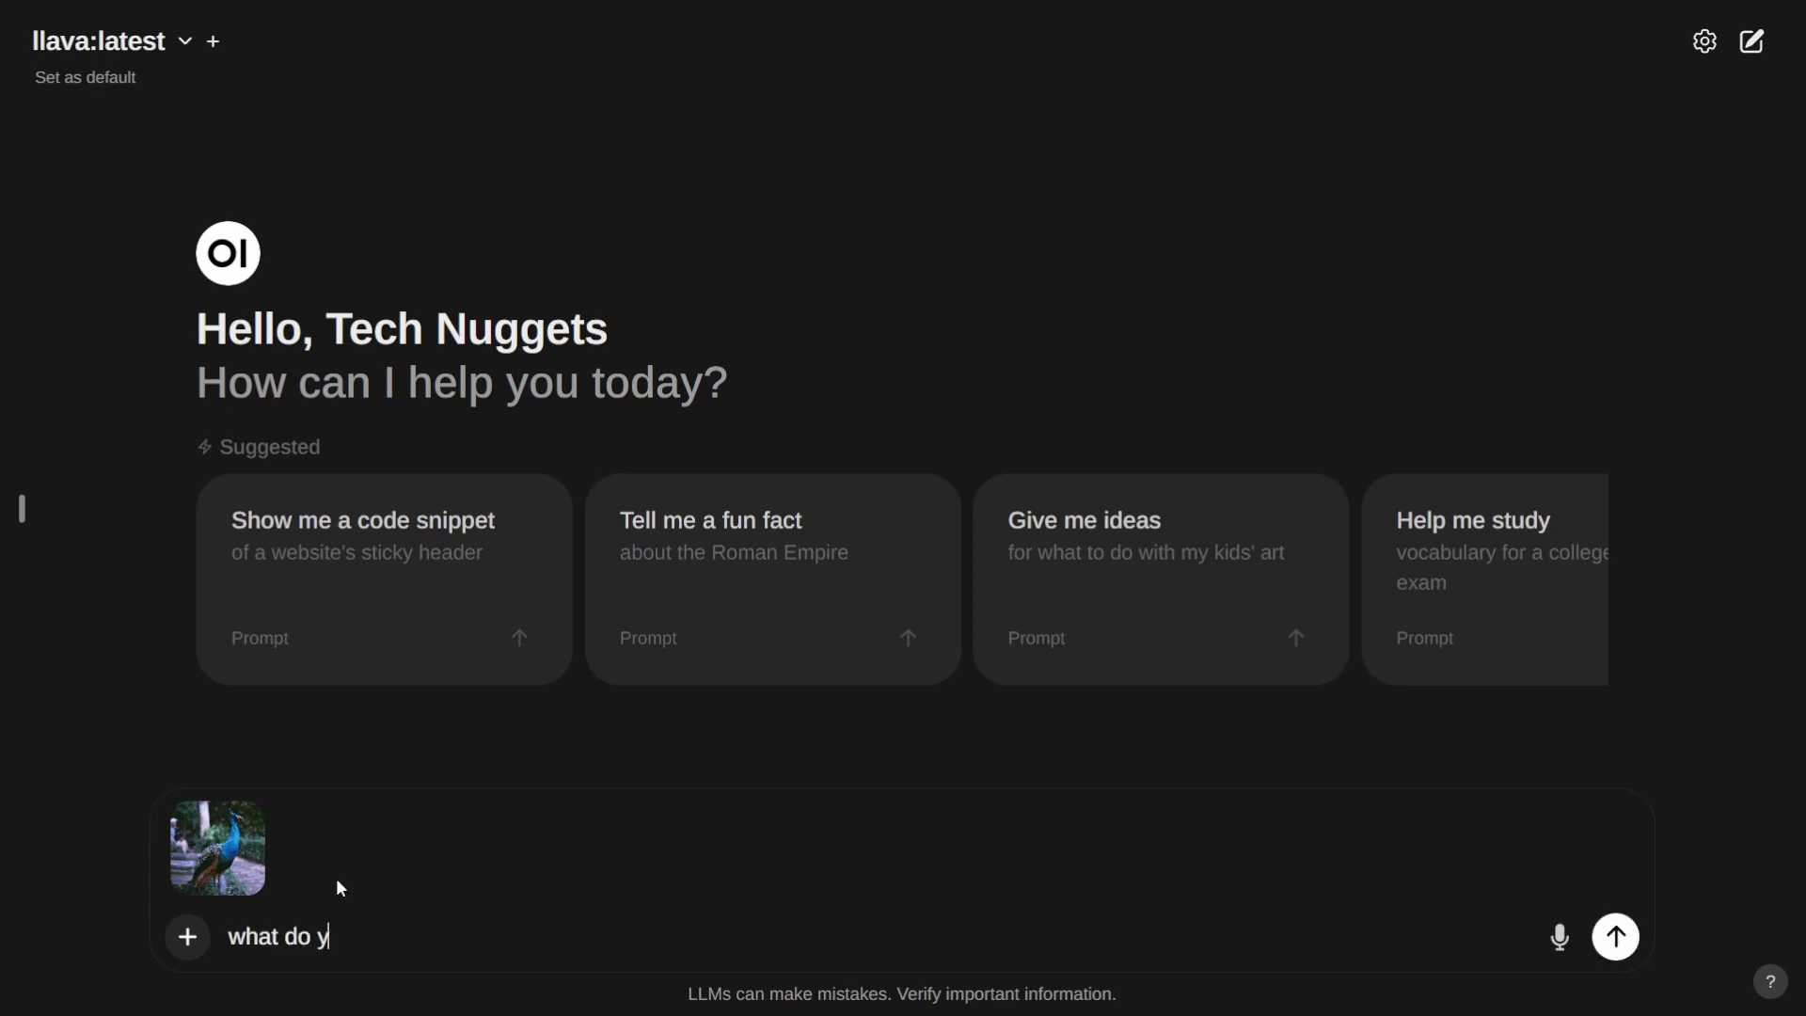
{"action": "type", "text": "u in this picture"}
{"action": "key", "text": "Return"}
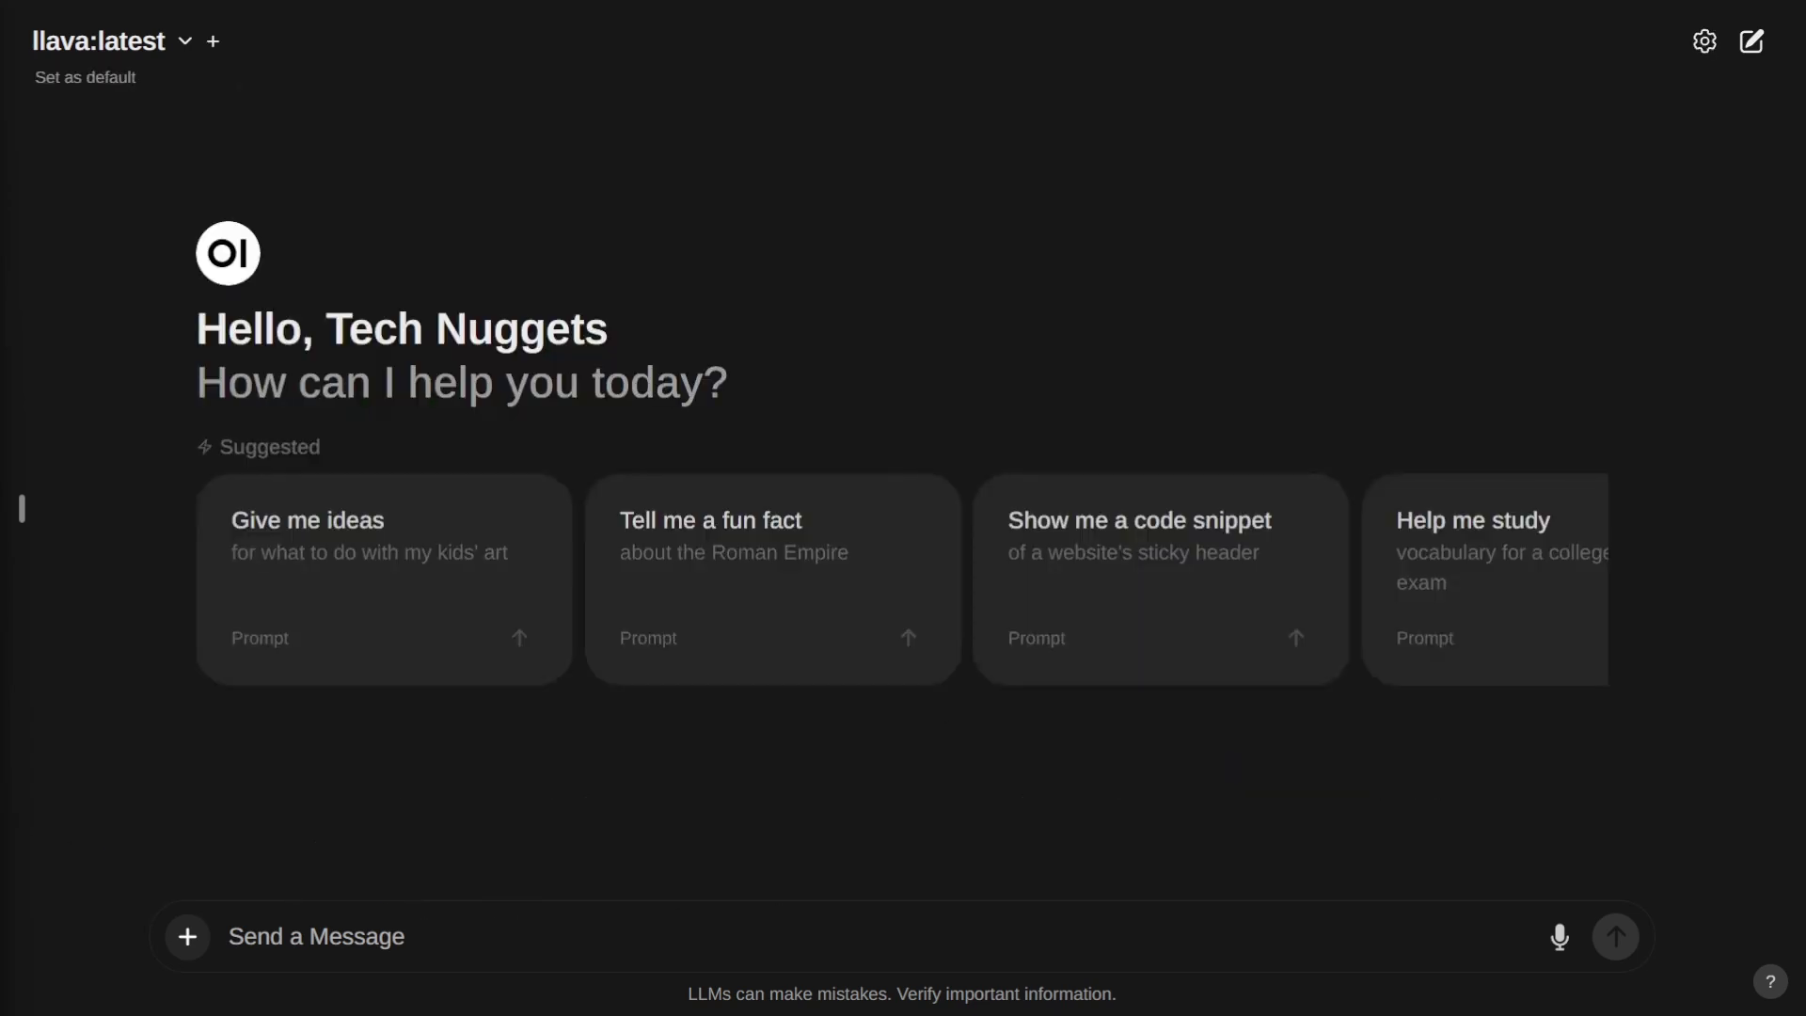
Attach the Golden Gate Bridge photo, ask 'what do you see in this picture', and check the reply.
{"action": "left_click_drag", "start_coordinate": [228, 755], "coordinate": [532, 867]}
{"action": "left_click", "coordinate": [371, 937]}
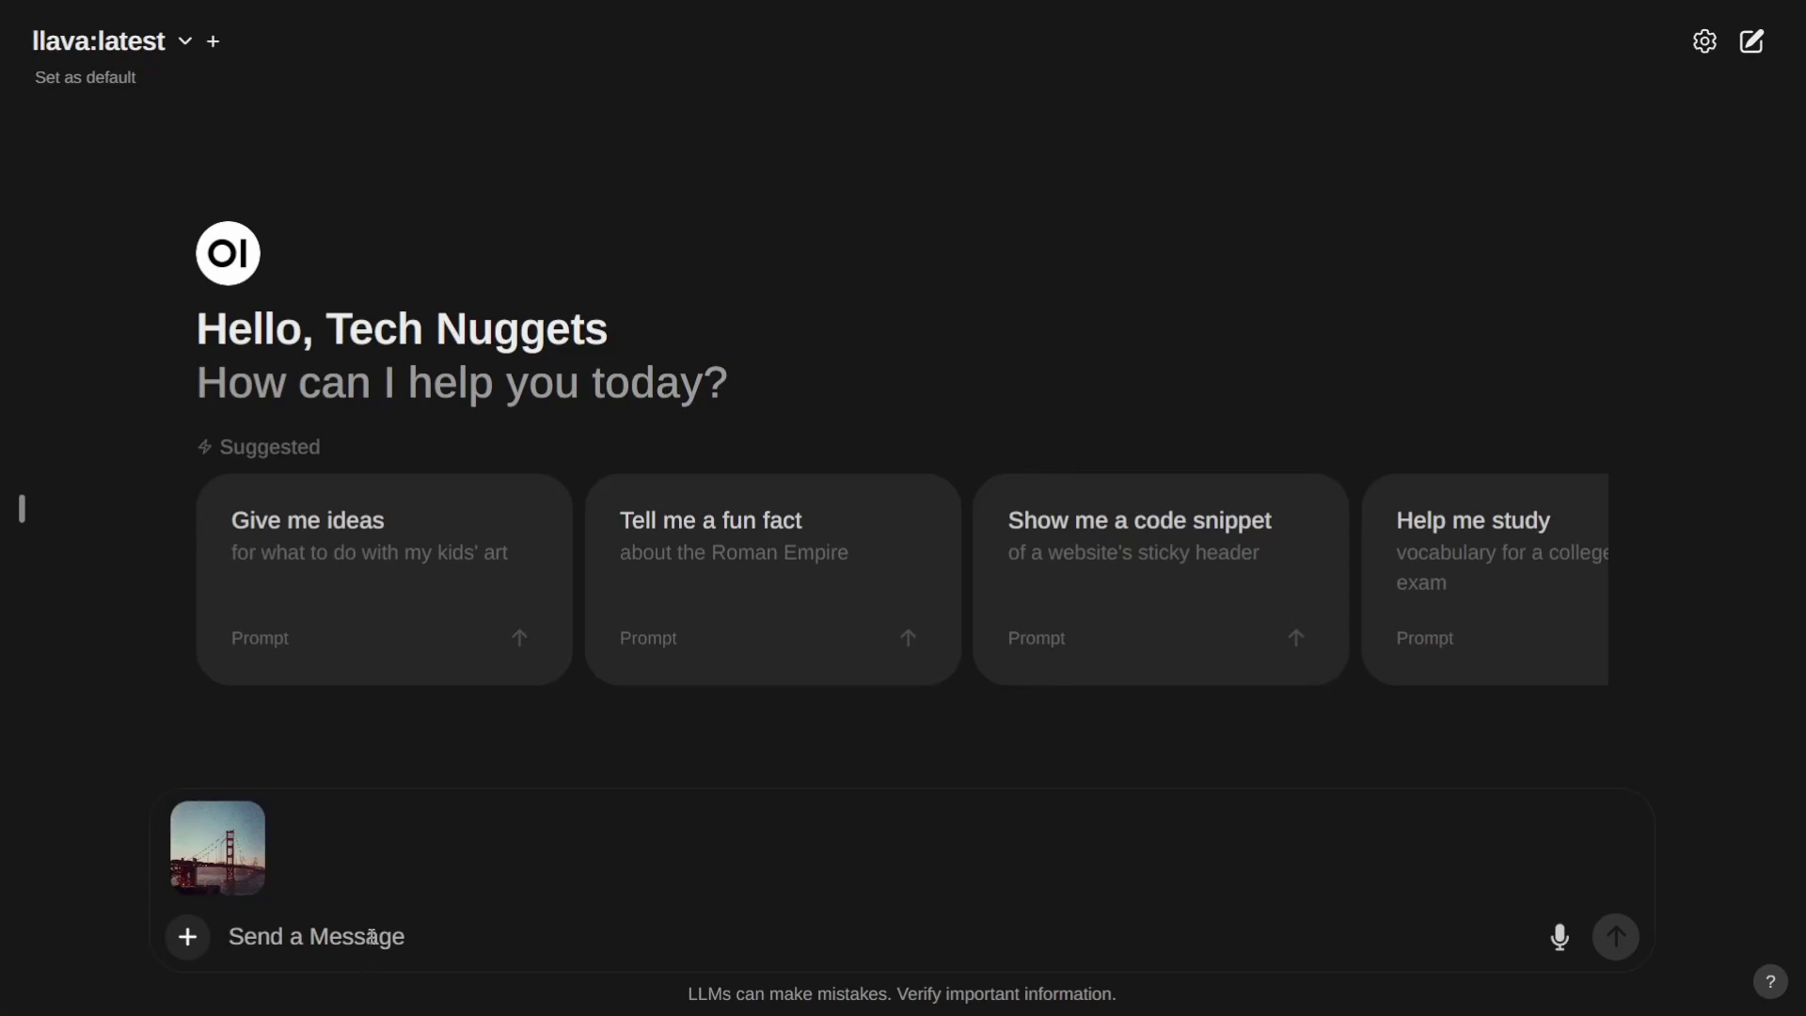
{"action": "type", "text": "what do y"}
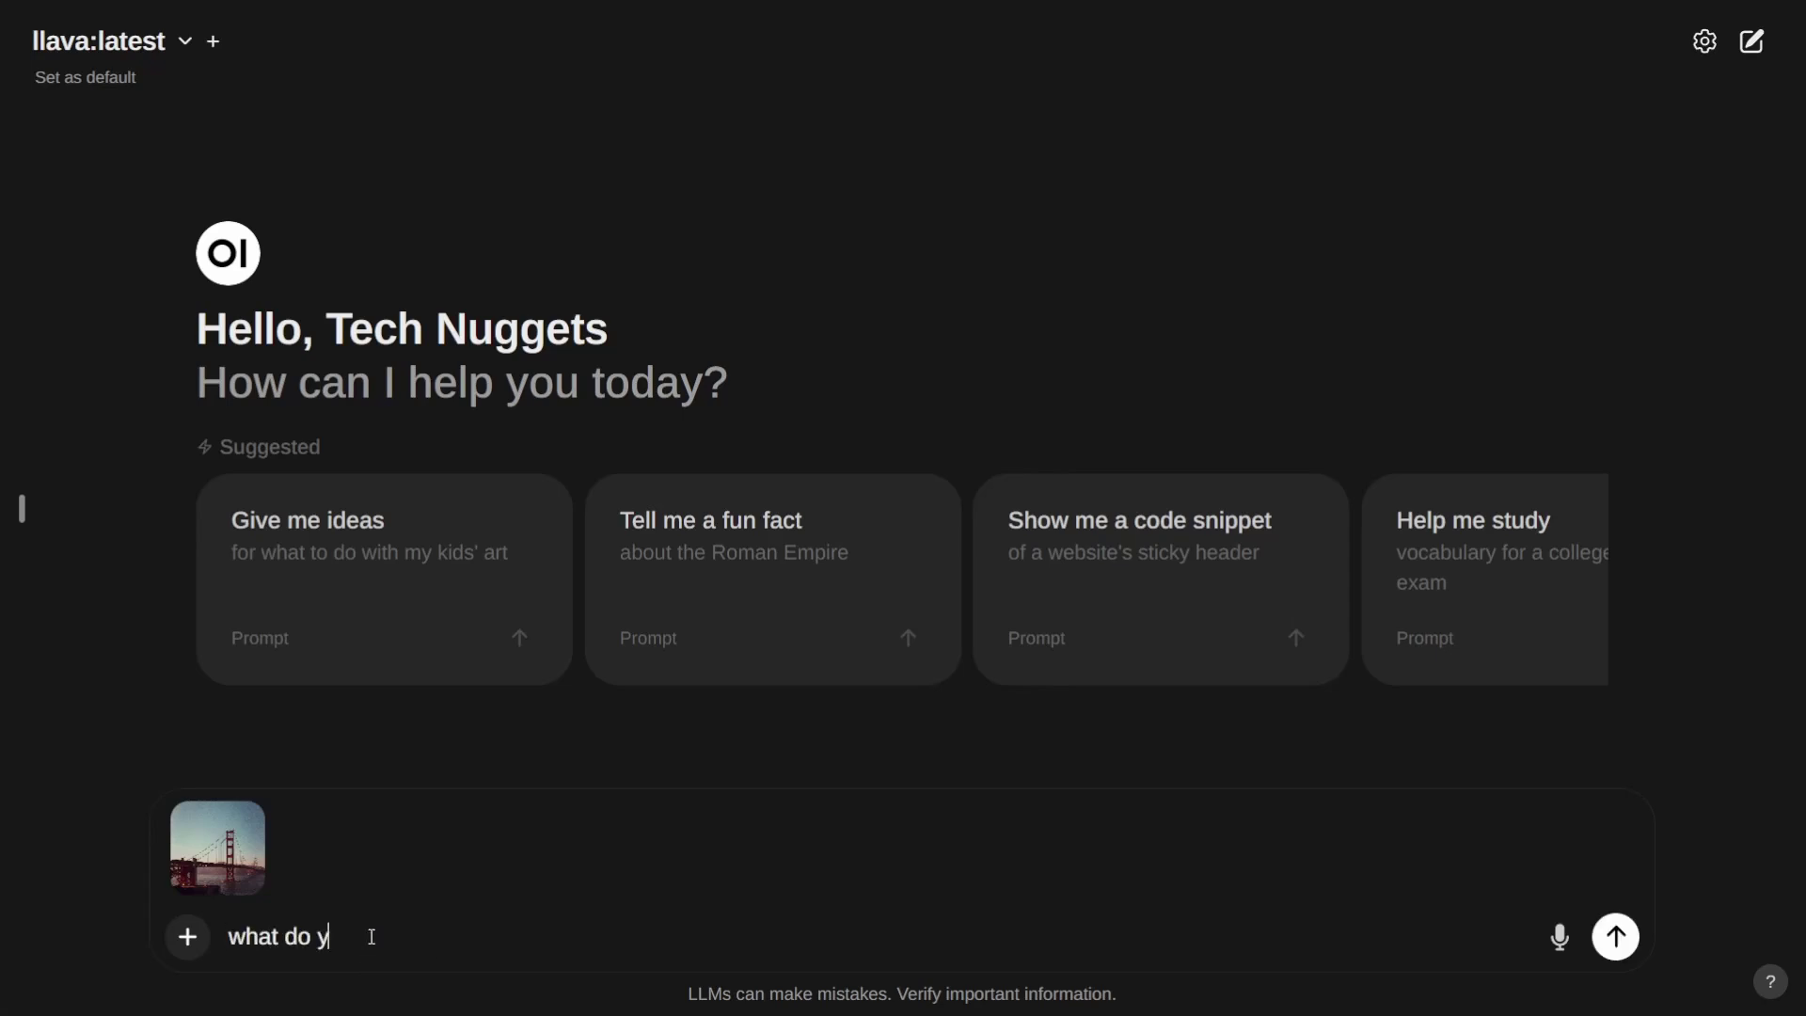
{"action": "type", "text": "ou see in this cp"}
{"action": "key", "text": "BackSpace"}
{"action": "key", "text": "BackSpace"}
{"action": "type", "text": "picture"}
{"action": "key", "text": "Return"}
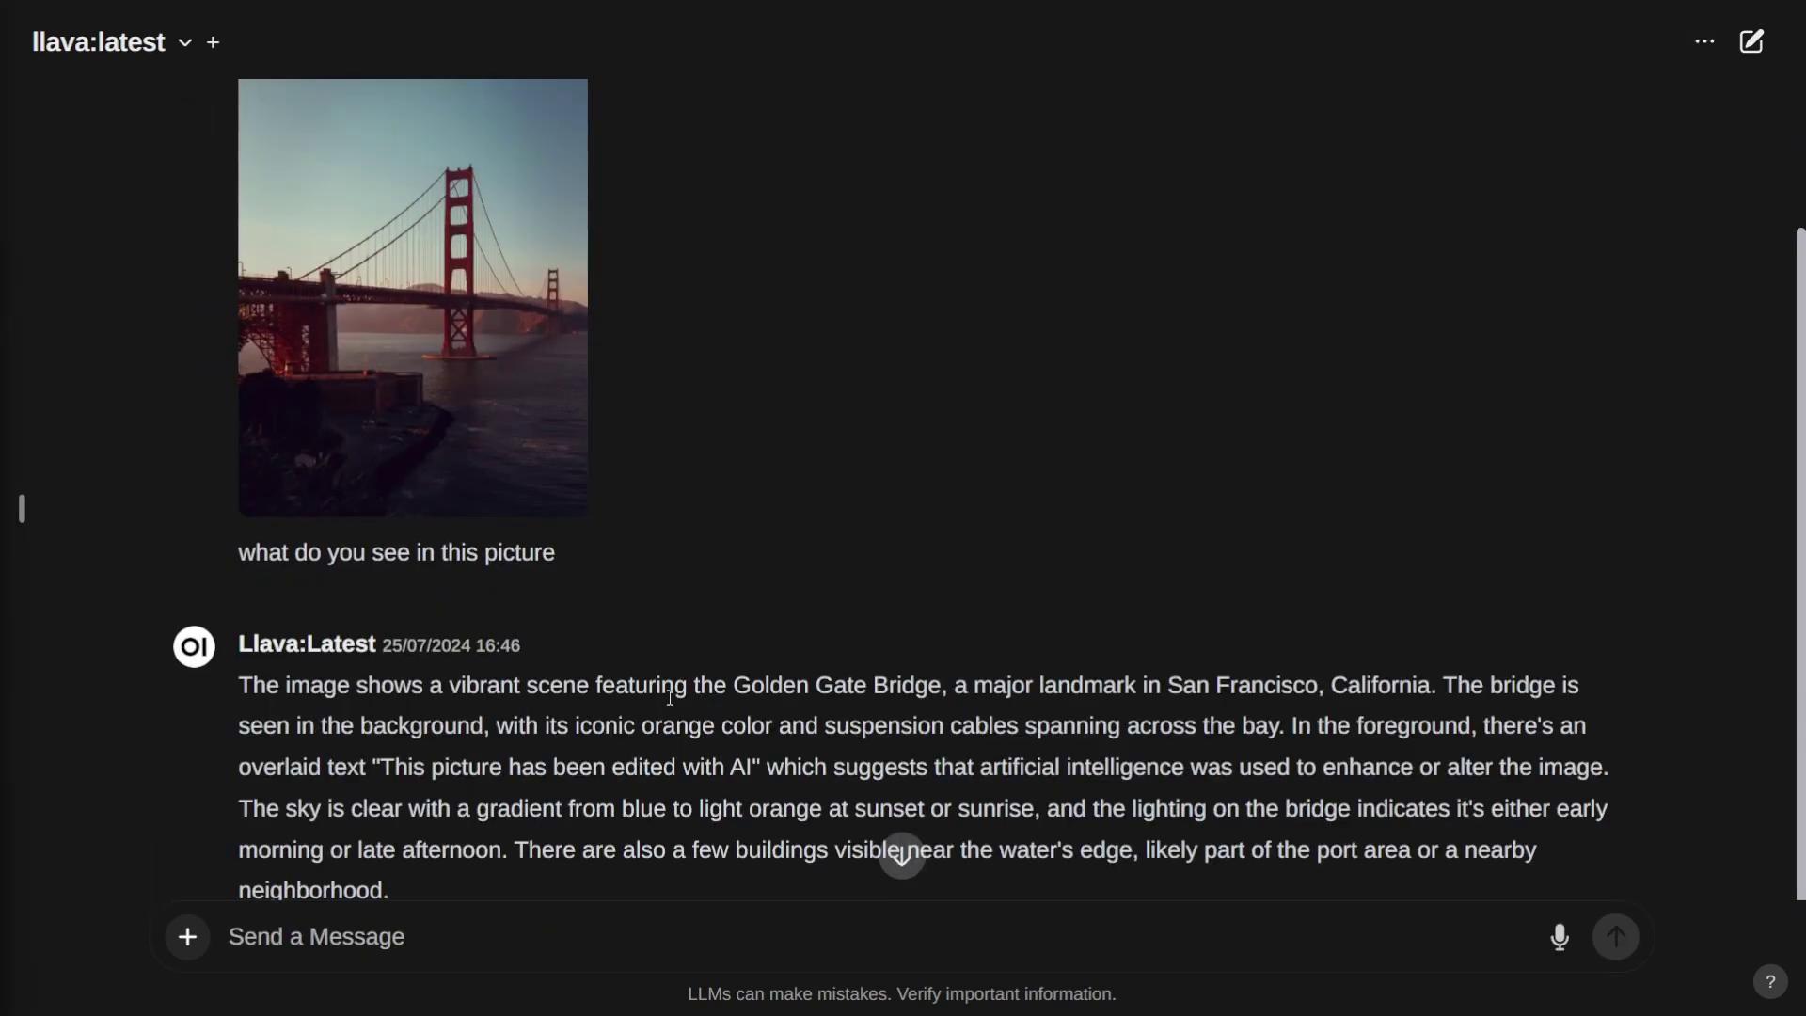
{"action": "left_click_drag", "start_coordinate": [764, 697], "coordinate": [954, 686]}
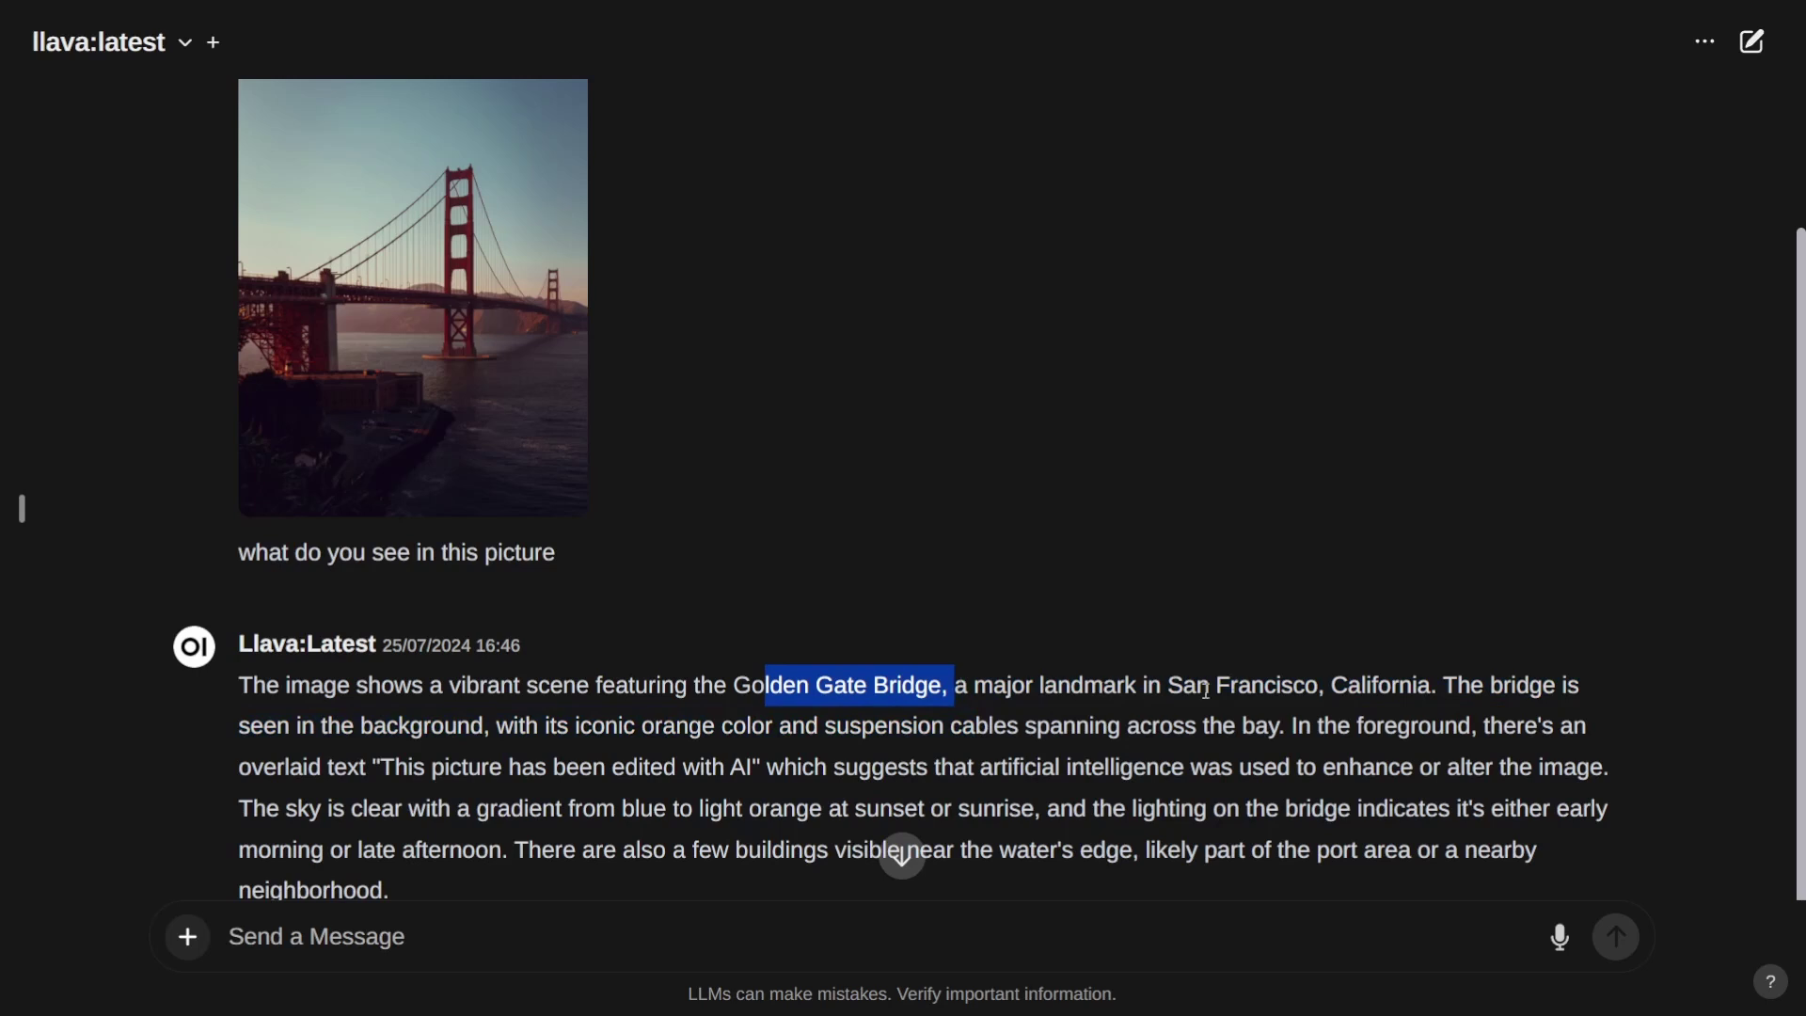
{"action": "left_click", "coordinate": [685, 720]}
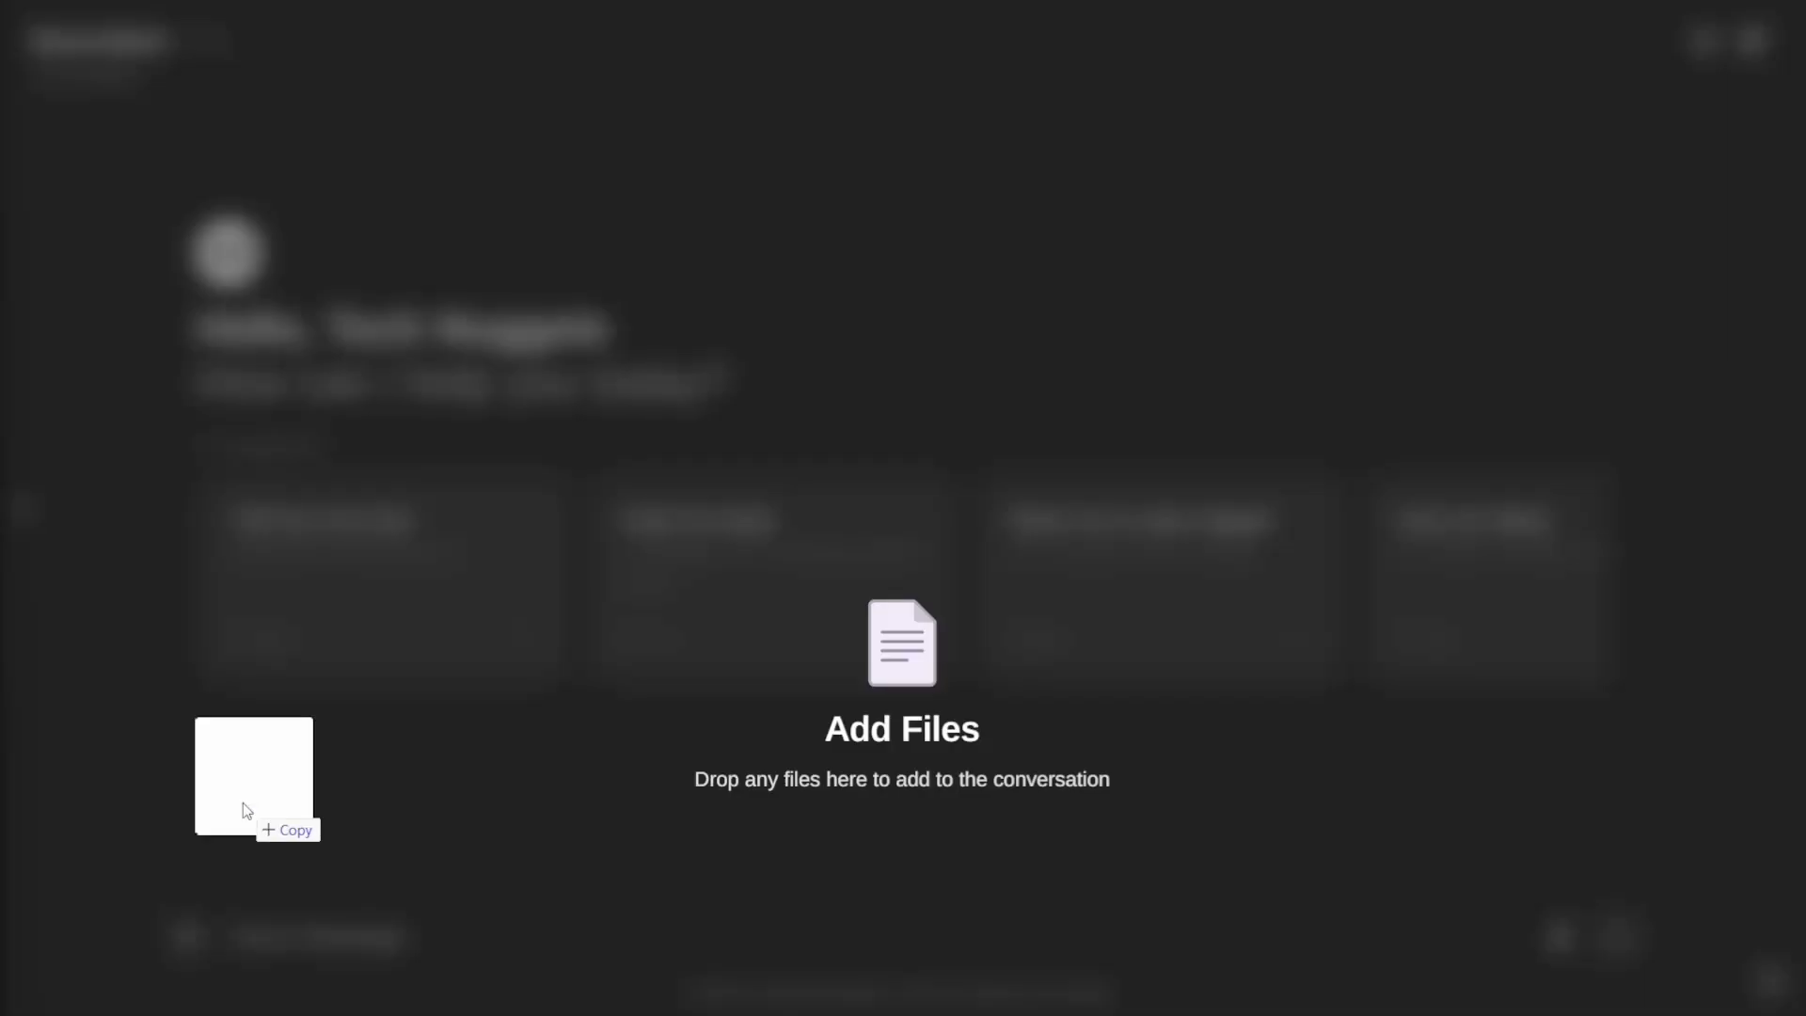
Attach the red book cover image and ask llava to 'describe the above picture'.
{"action": "left_click_drag", "start_coordinate": [243, 803], "coordinate": [318, 897]}
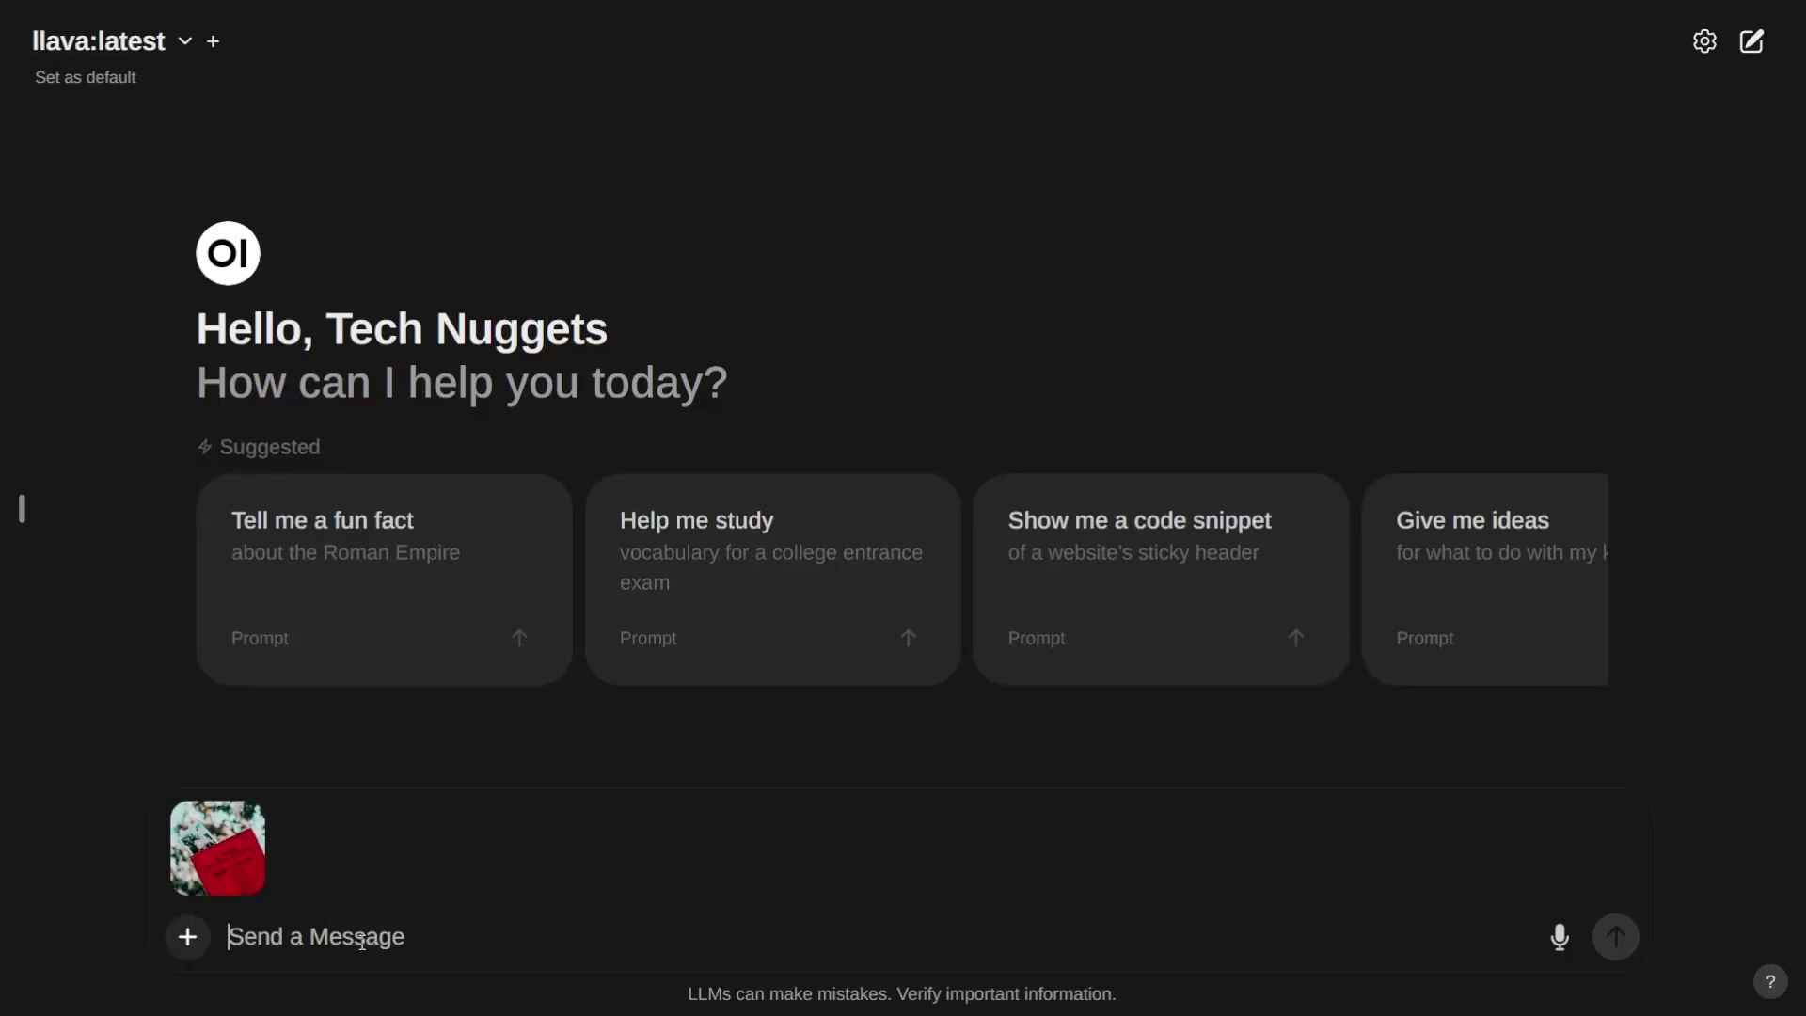
{"action": "type", "text": "describe the above picture"}
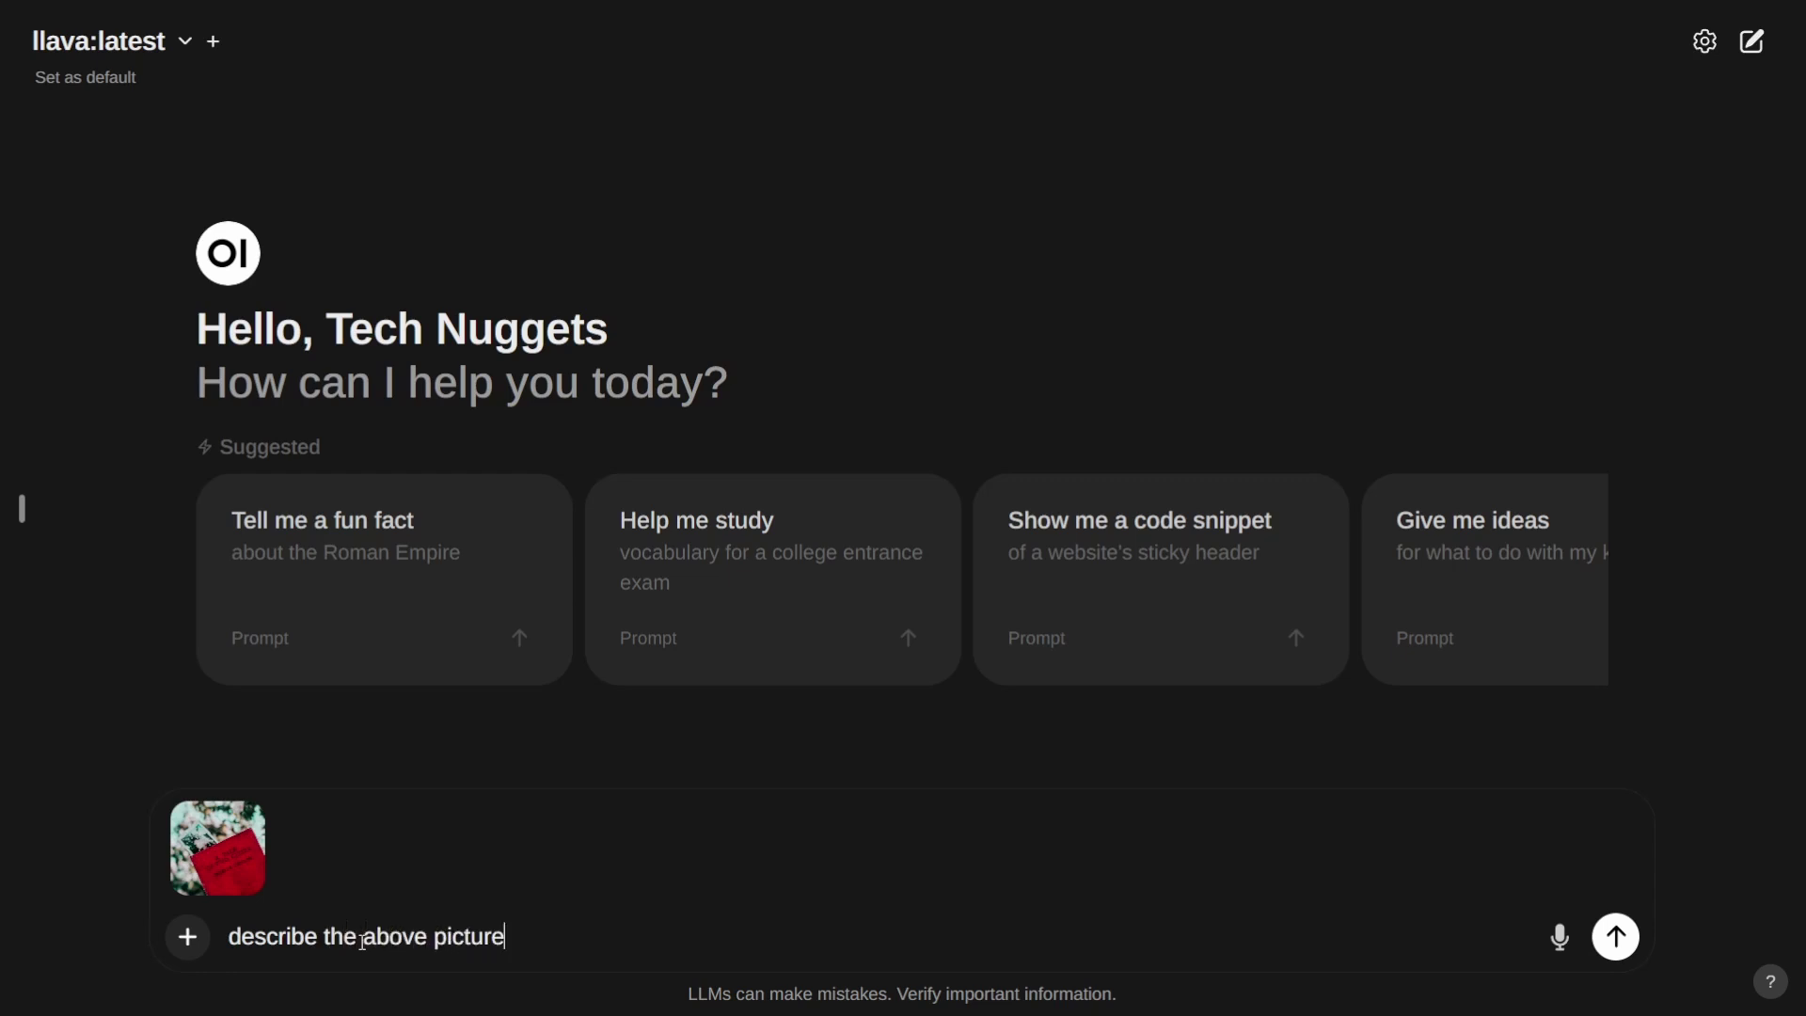
{"action": "key", "text": "Return"}
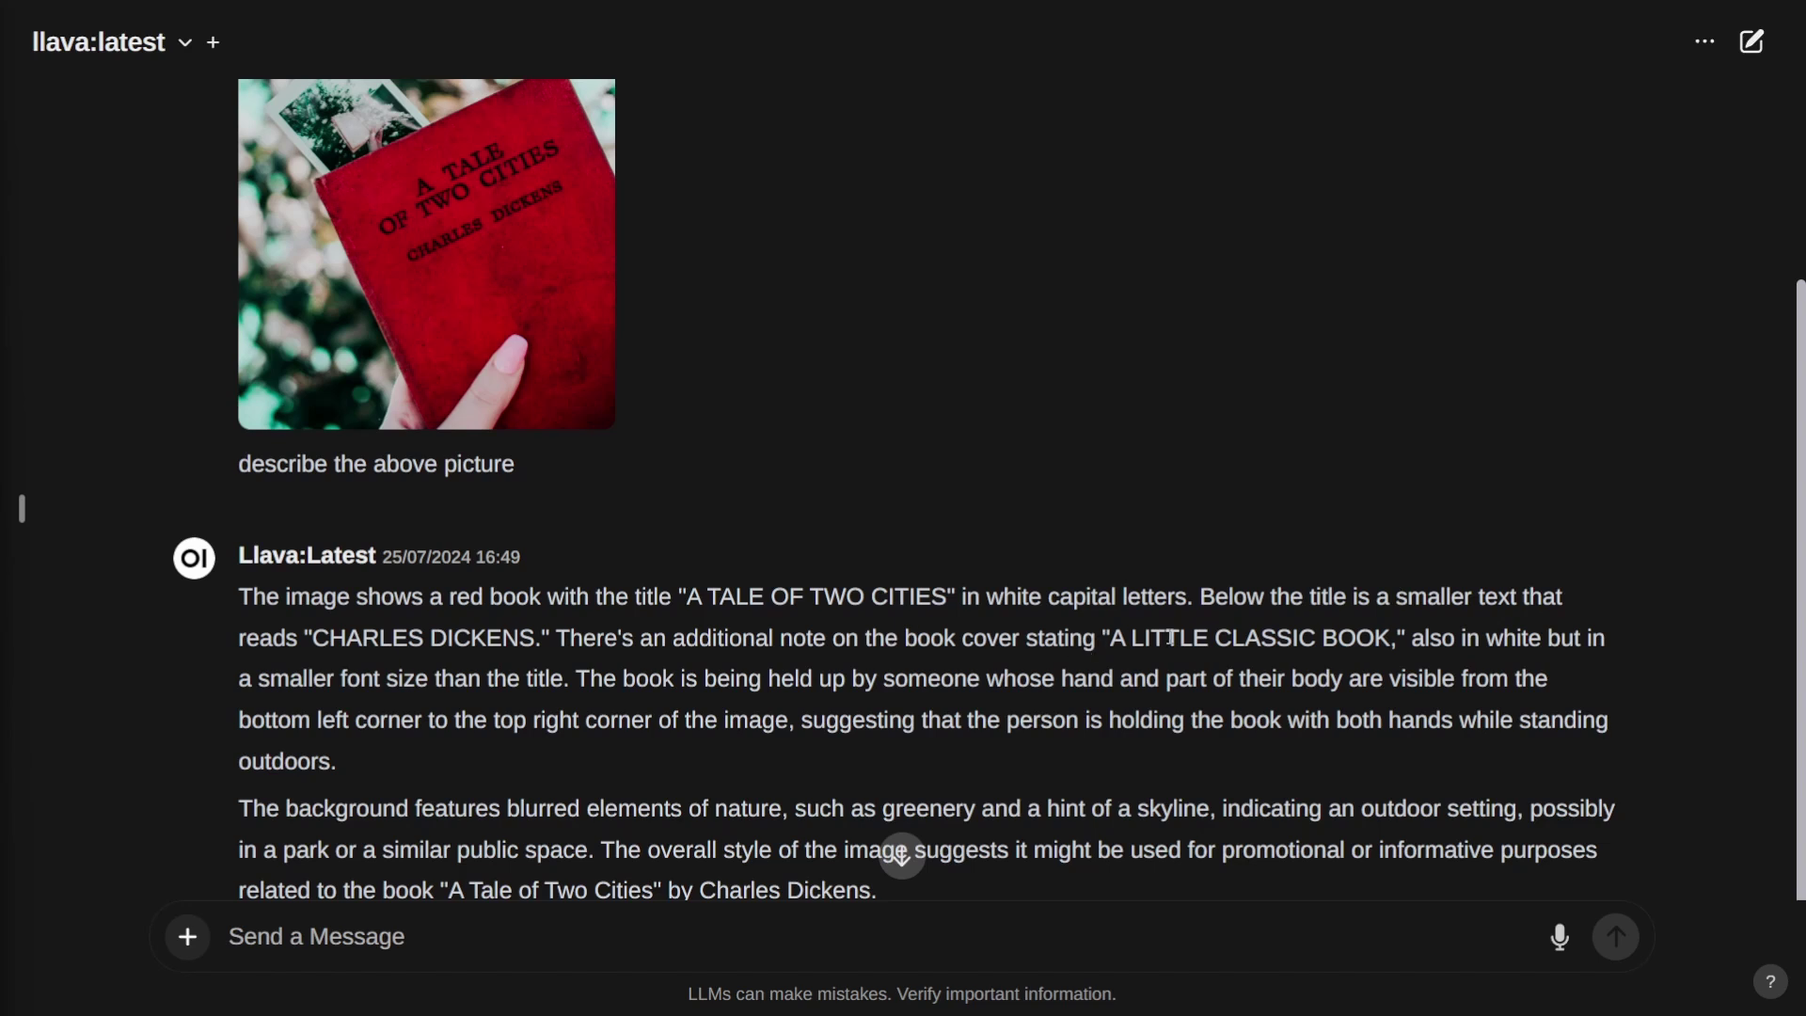
{"action": "mouse_move", "coordinate": [700, 415]}
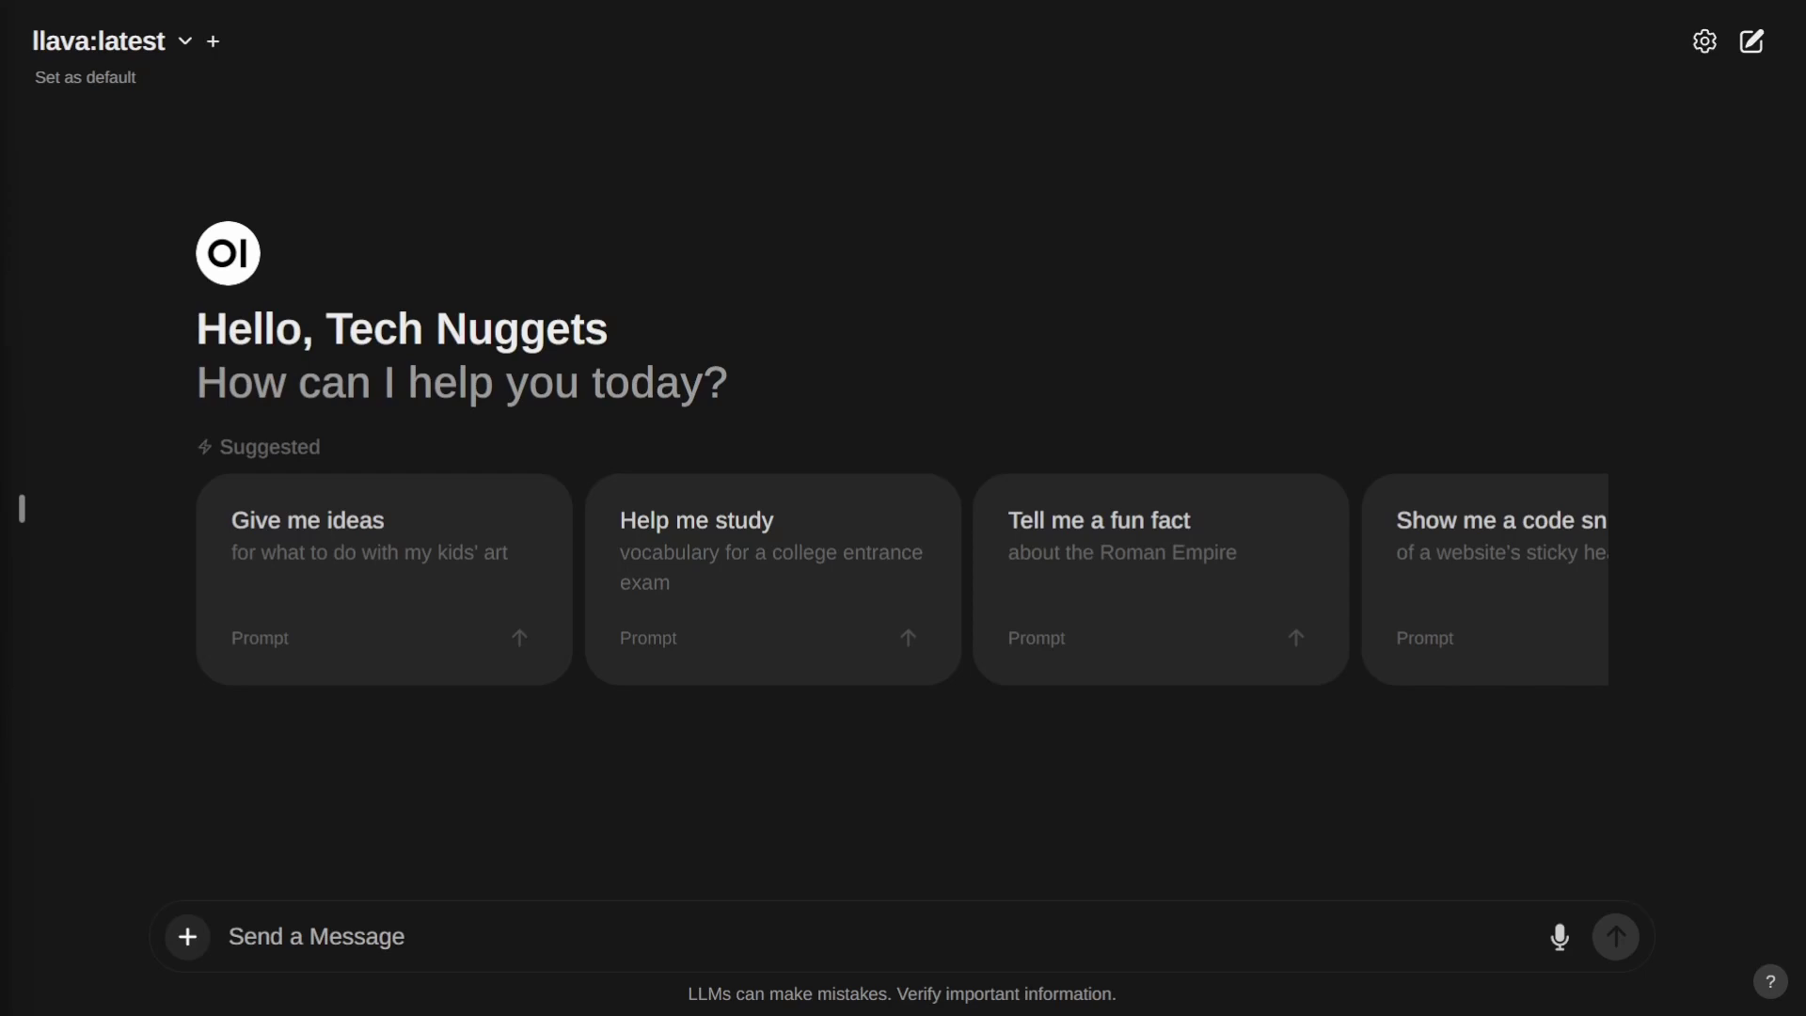
Attach the bookshelf photo, ask llava to 'describe the above picture', then start a new chat.
{"action": "left_click_drag", "start_coordinate": [0, 827], "coordinate": [351, 867]}
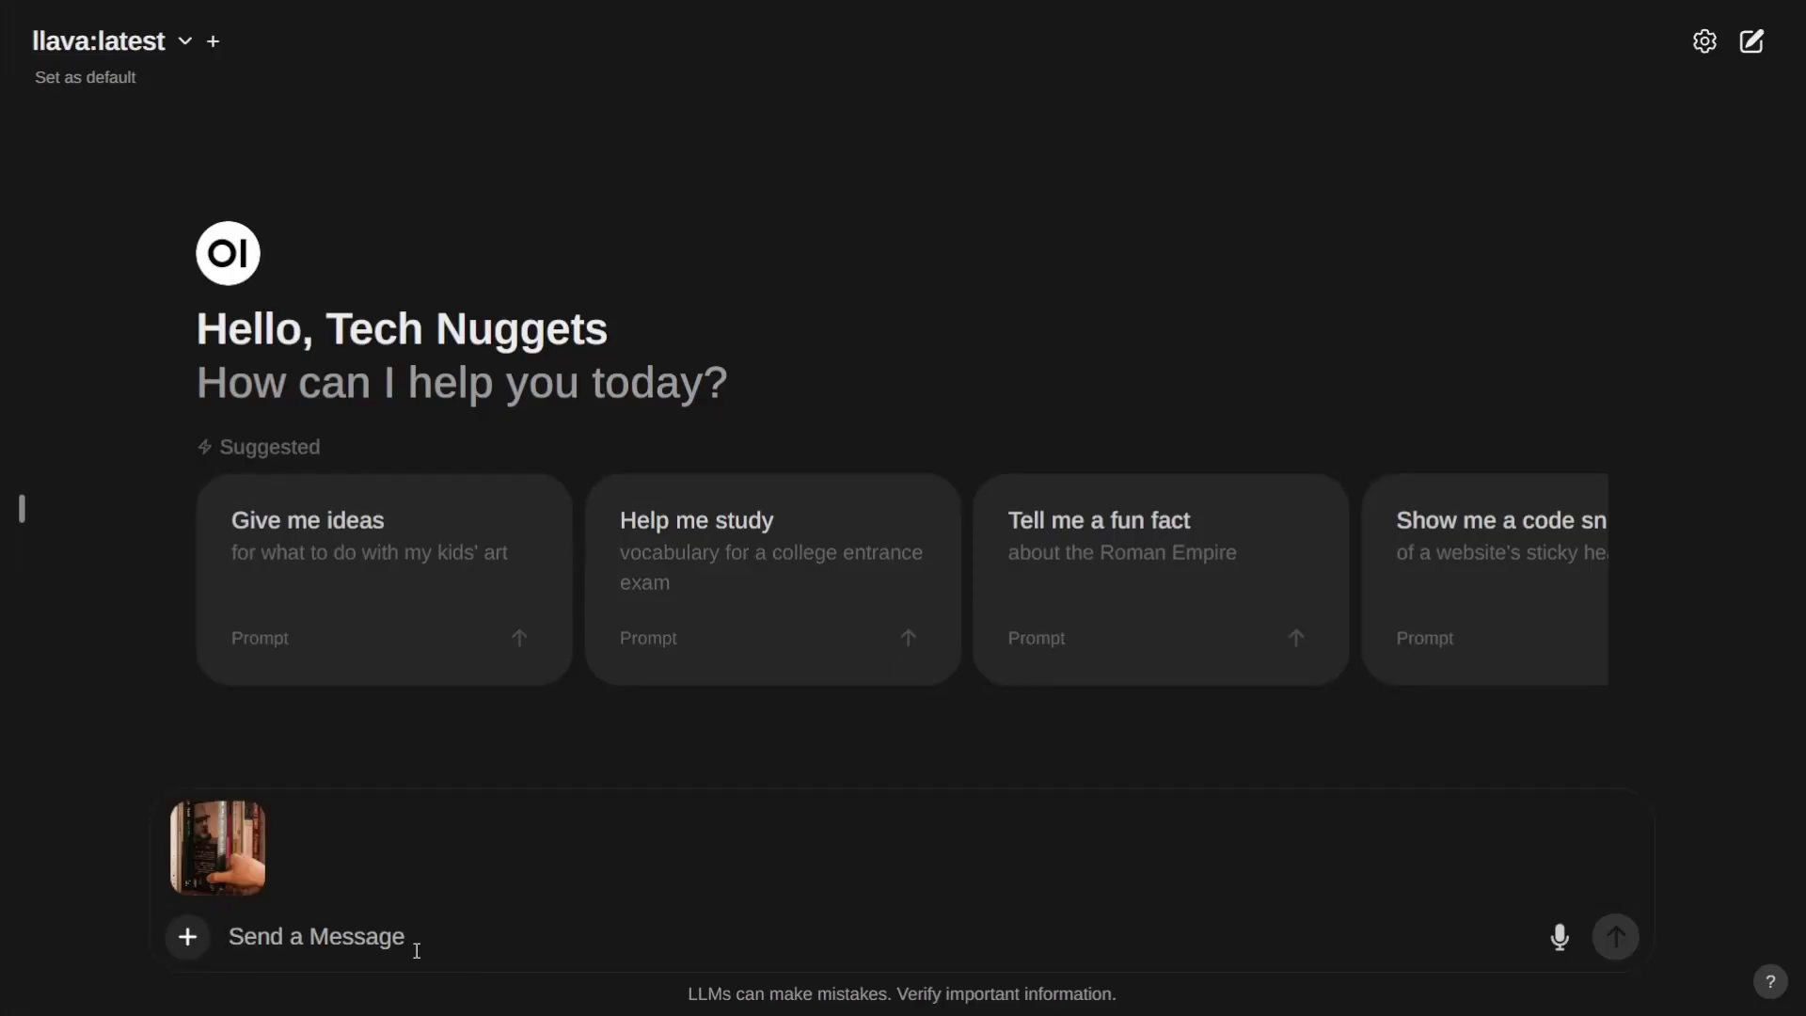
{"action": "type", "text": "describe "}
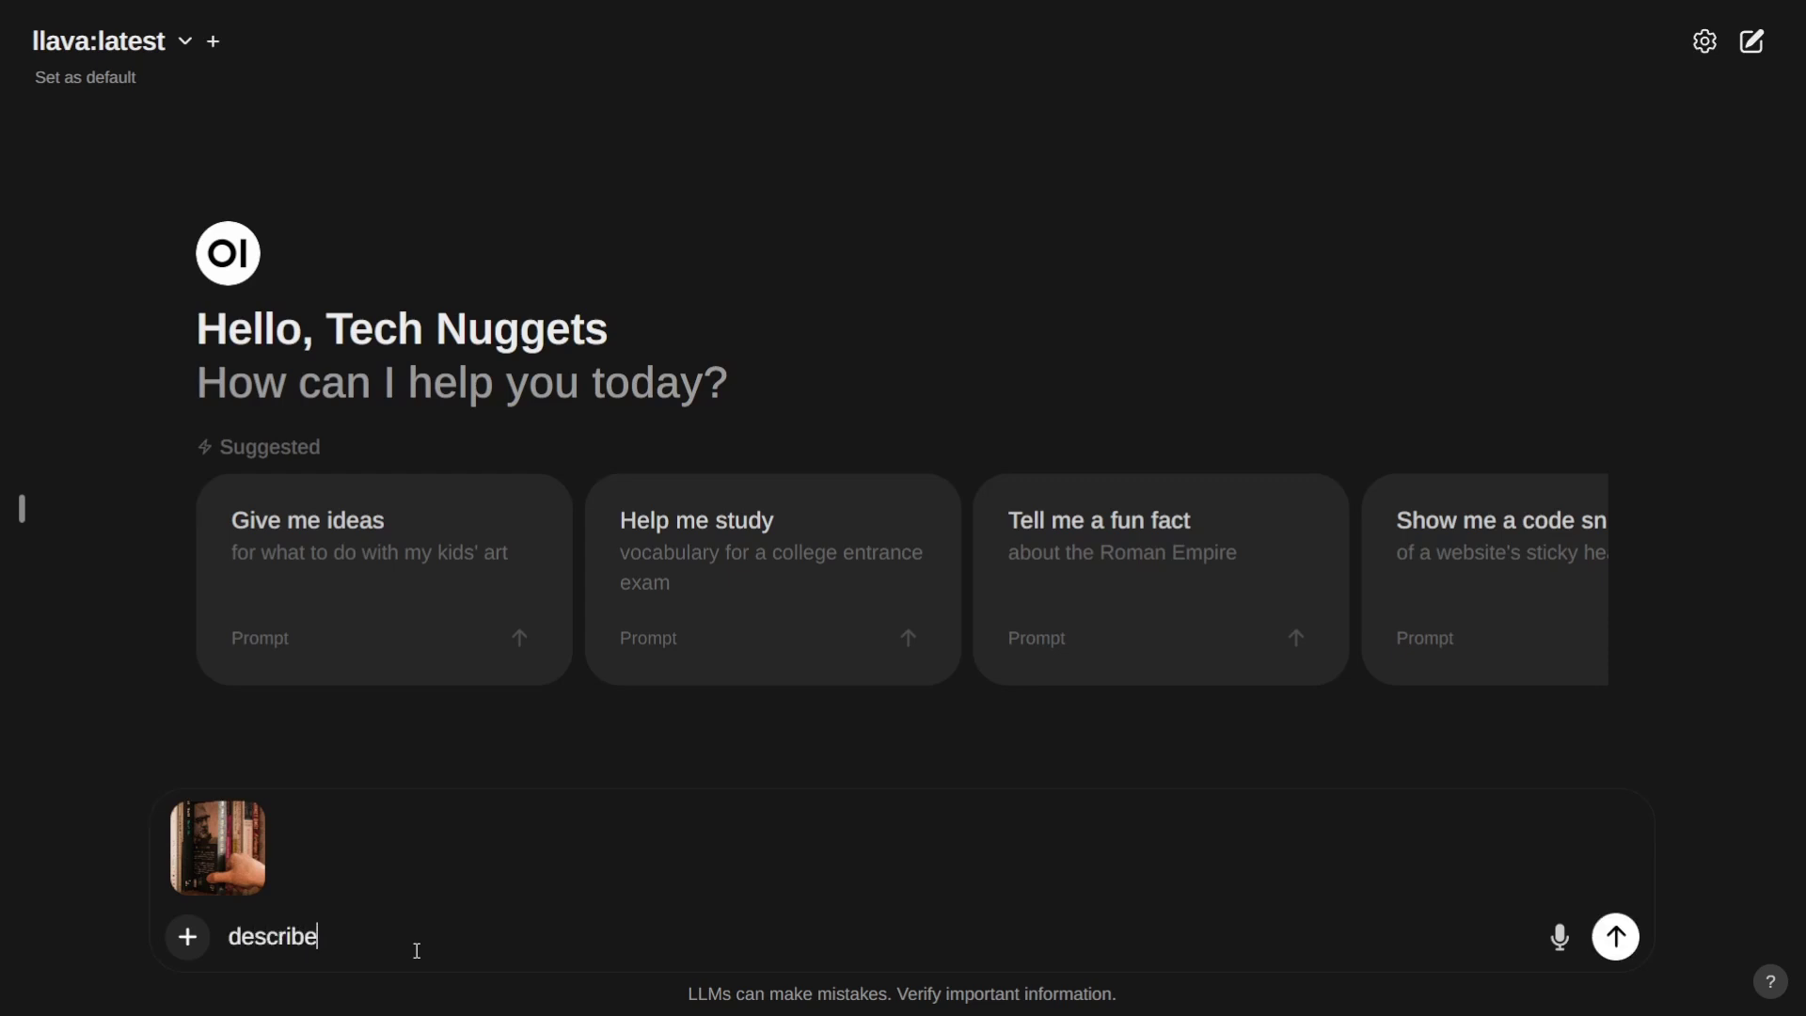
{"action": "type", "text": "the above"}
{"action": "type", "text": "ture"}
{"action": "key", "text": "Return"}
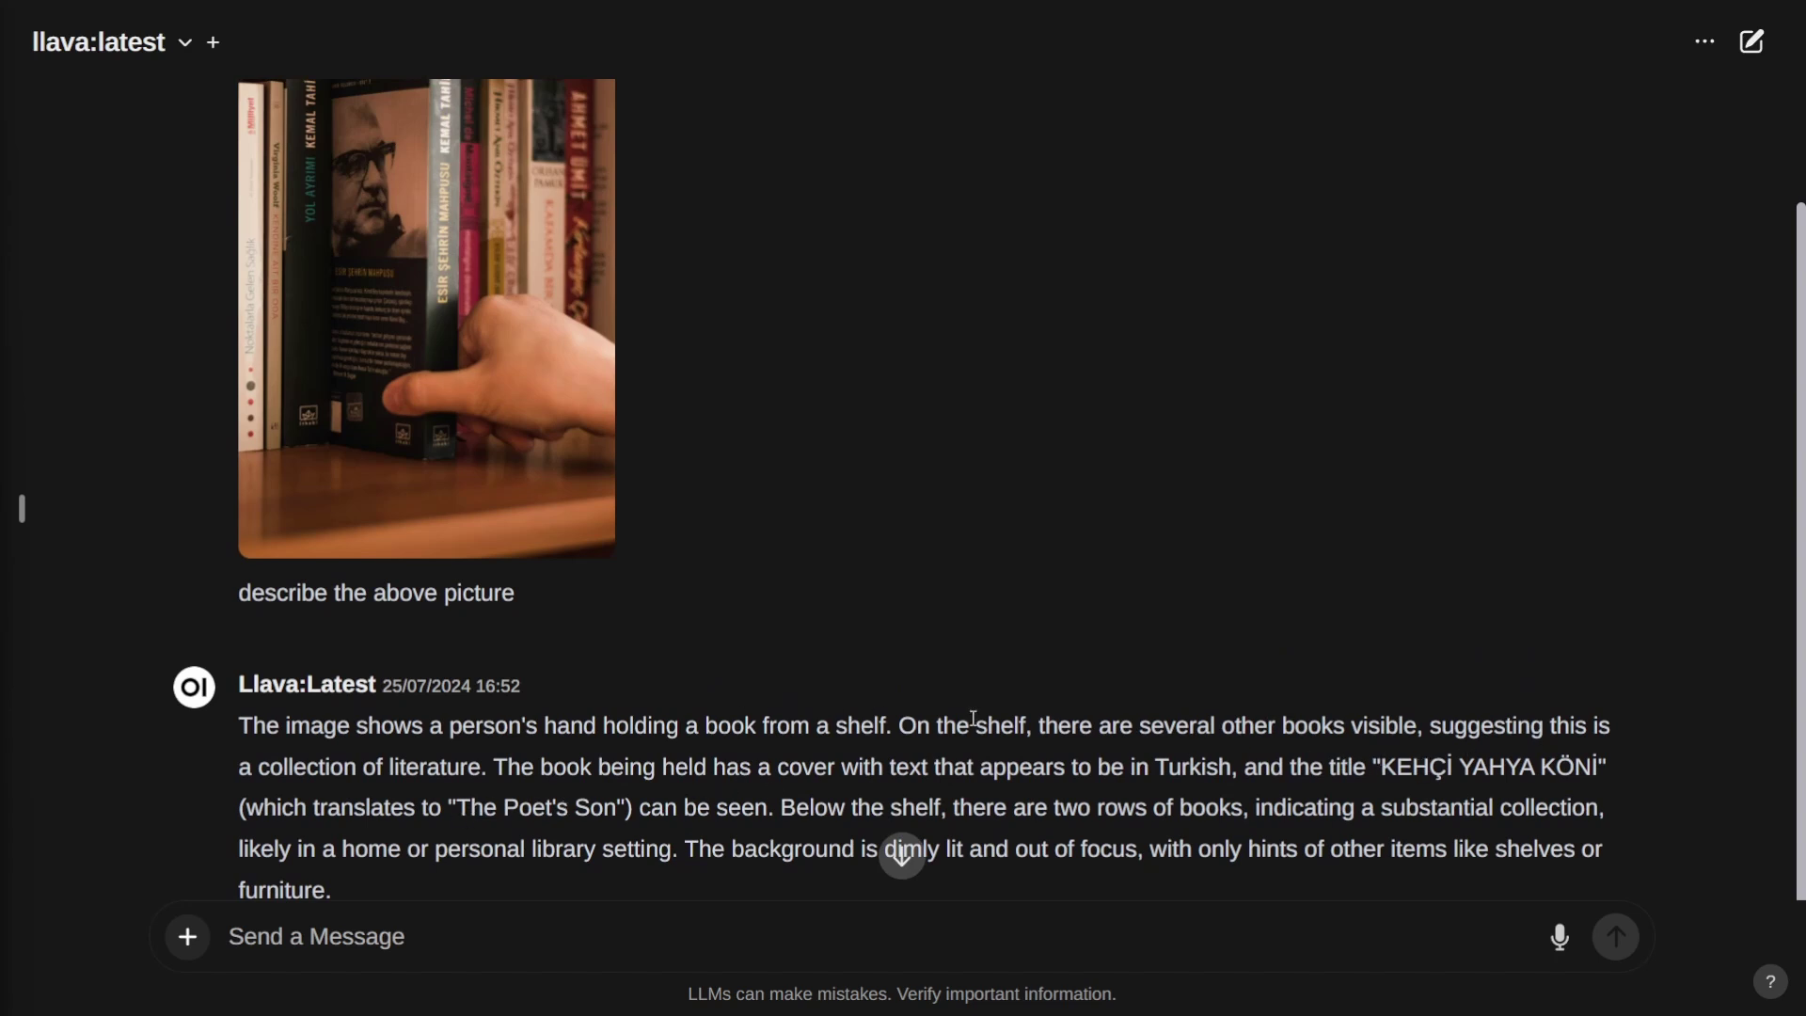
{"action": "key", "text": "ctrl+shift+o"}
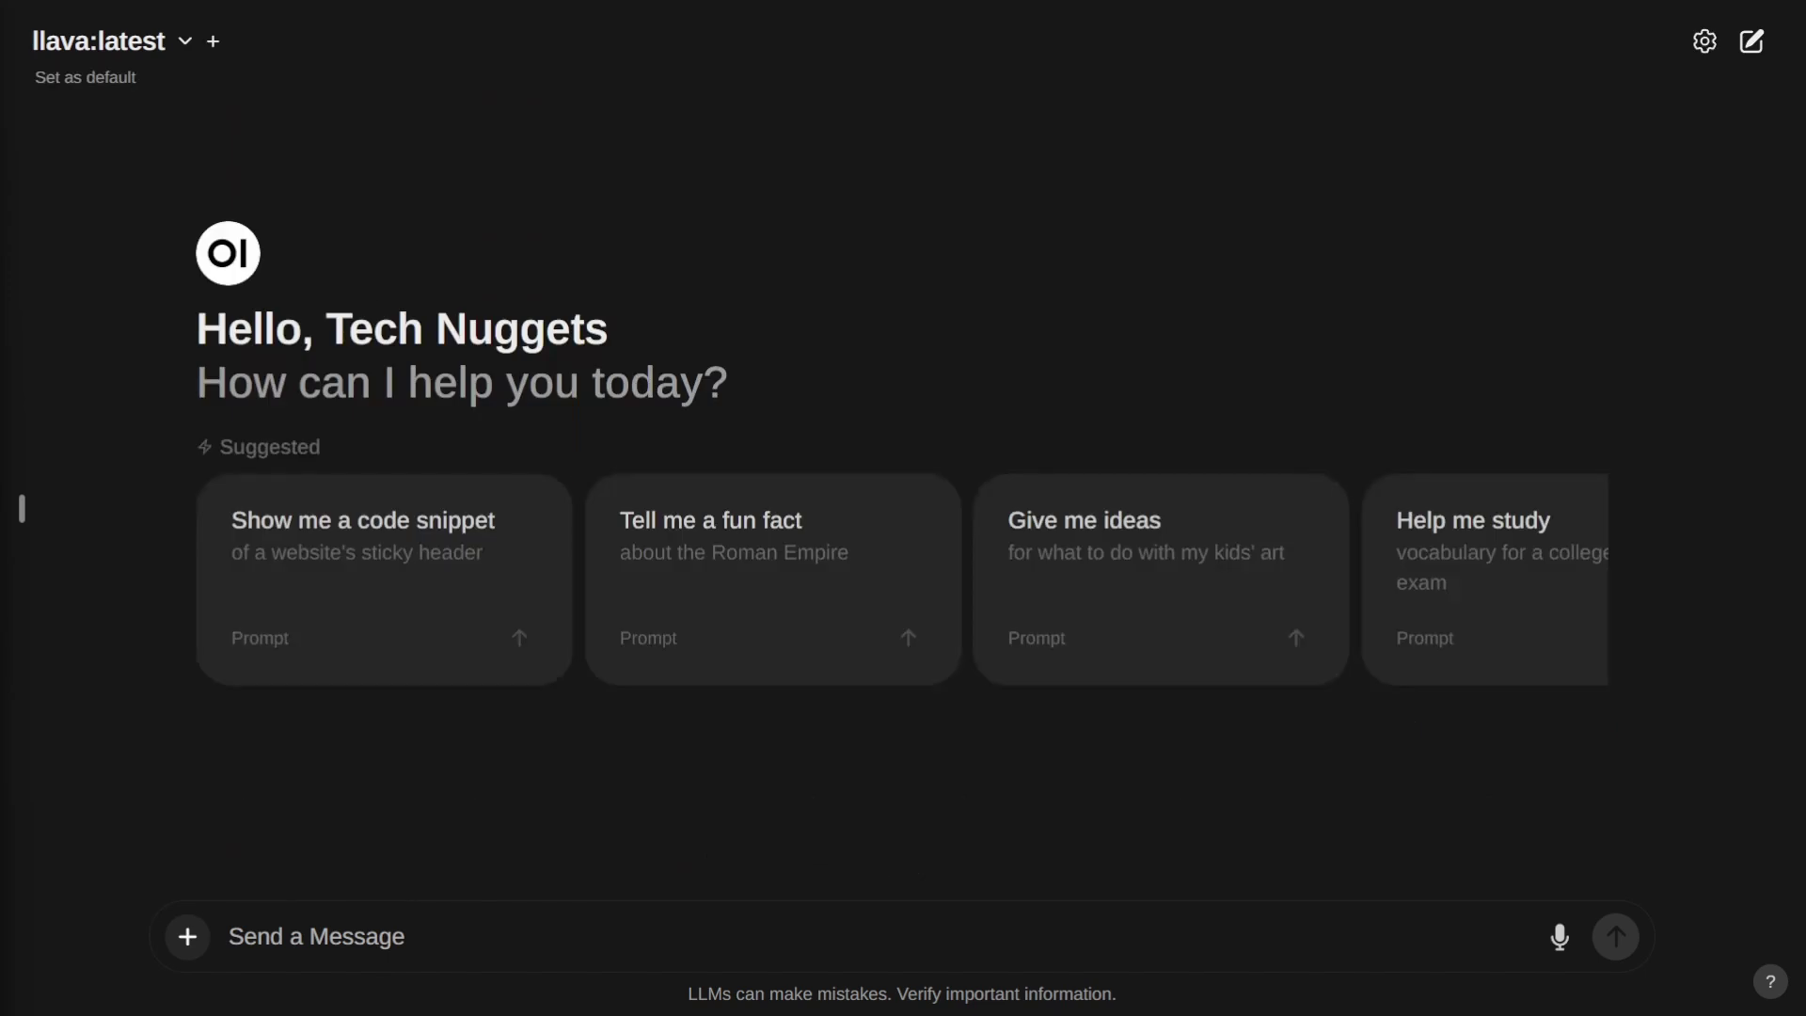
Attach the Python code screenshot and ask llava to 'describe the above picture'.
{"action": "left_click_drag", "start_coordinate": [4, 659], "coordinate": [337, 938]}
{"action": "type", "text": "d"}
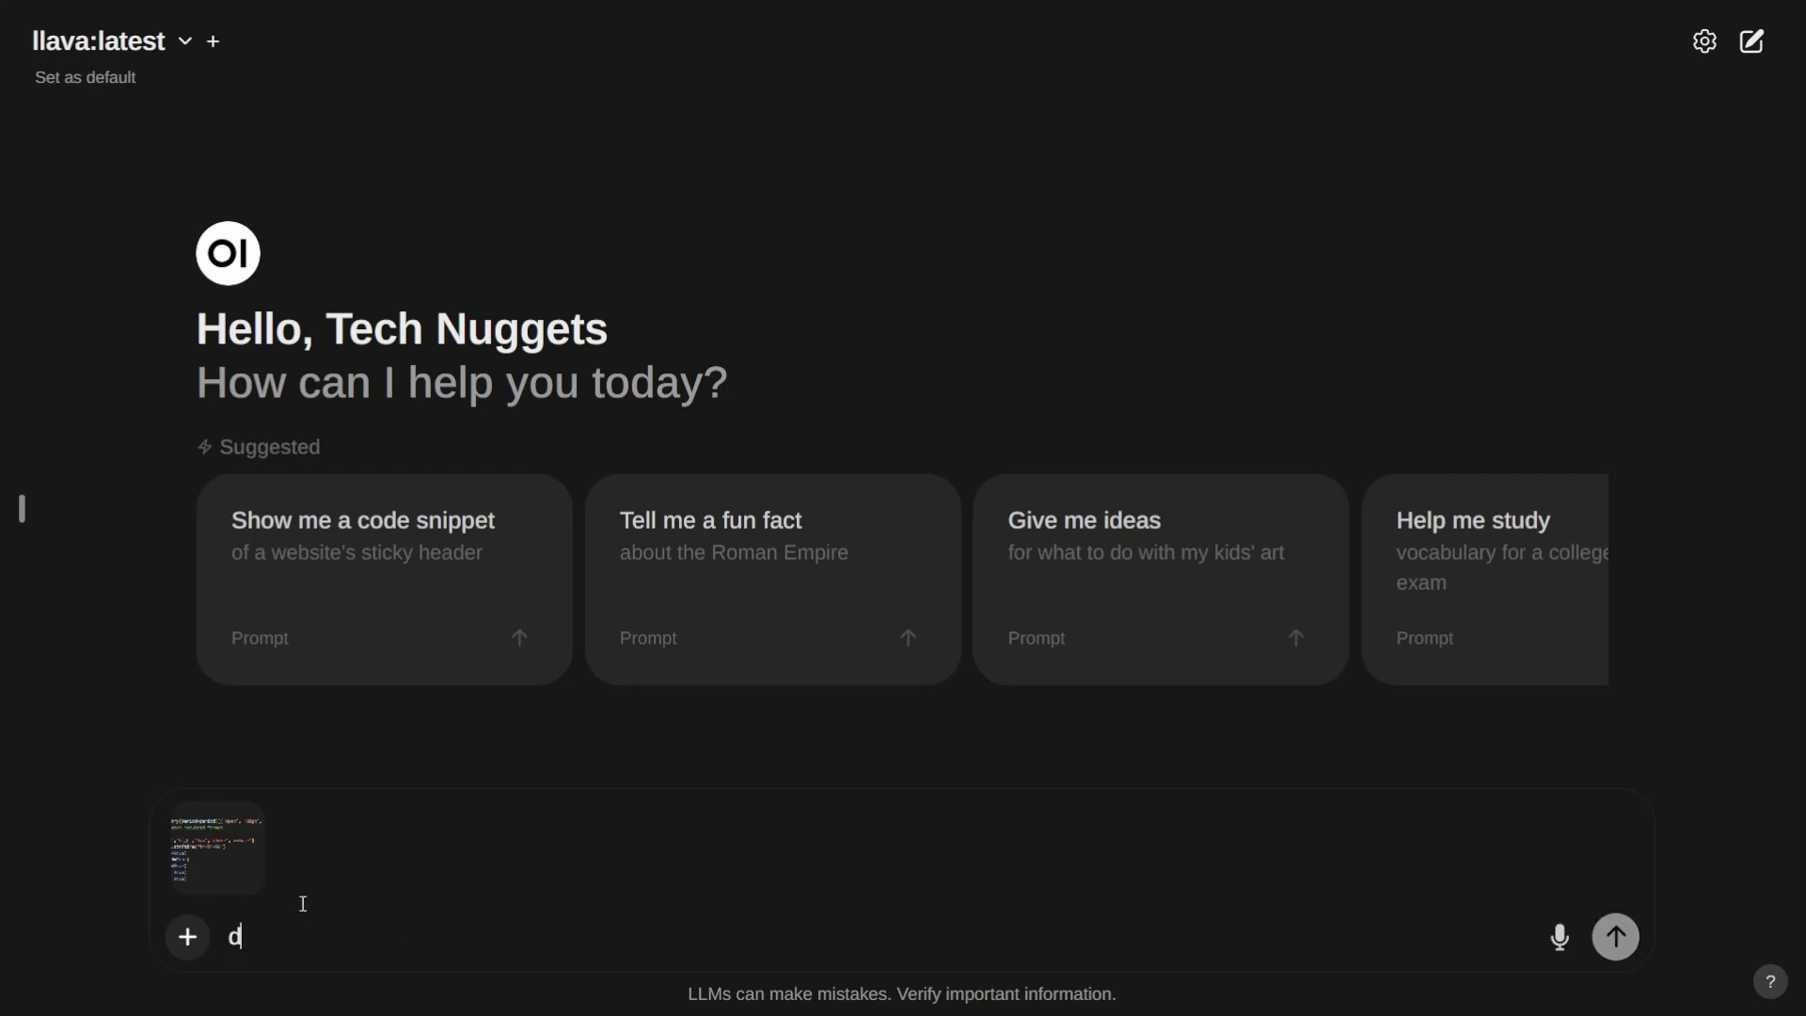
{"action": "type", "text": "escribe t"}
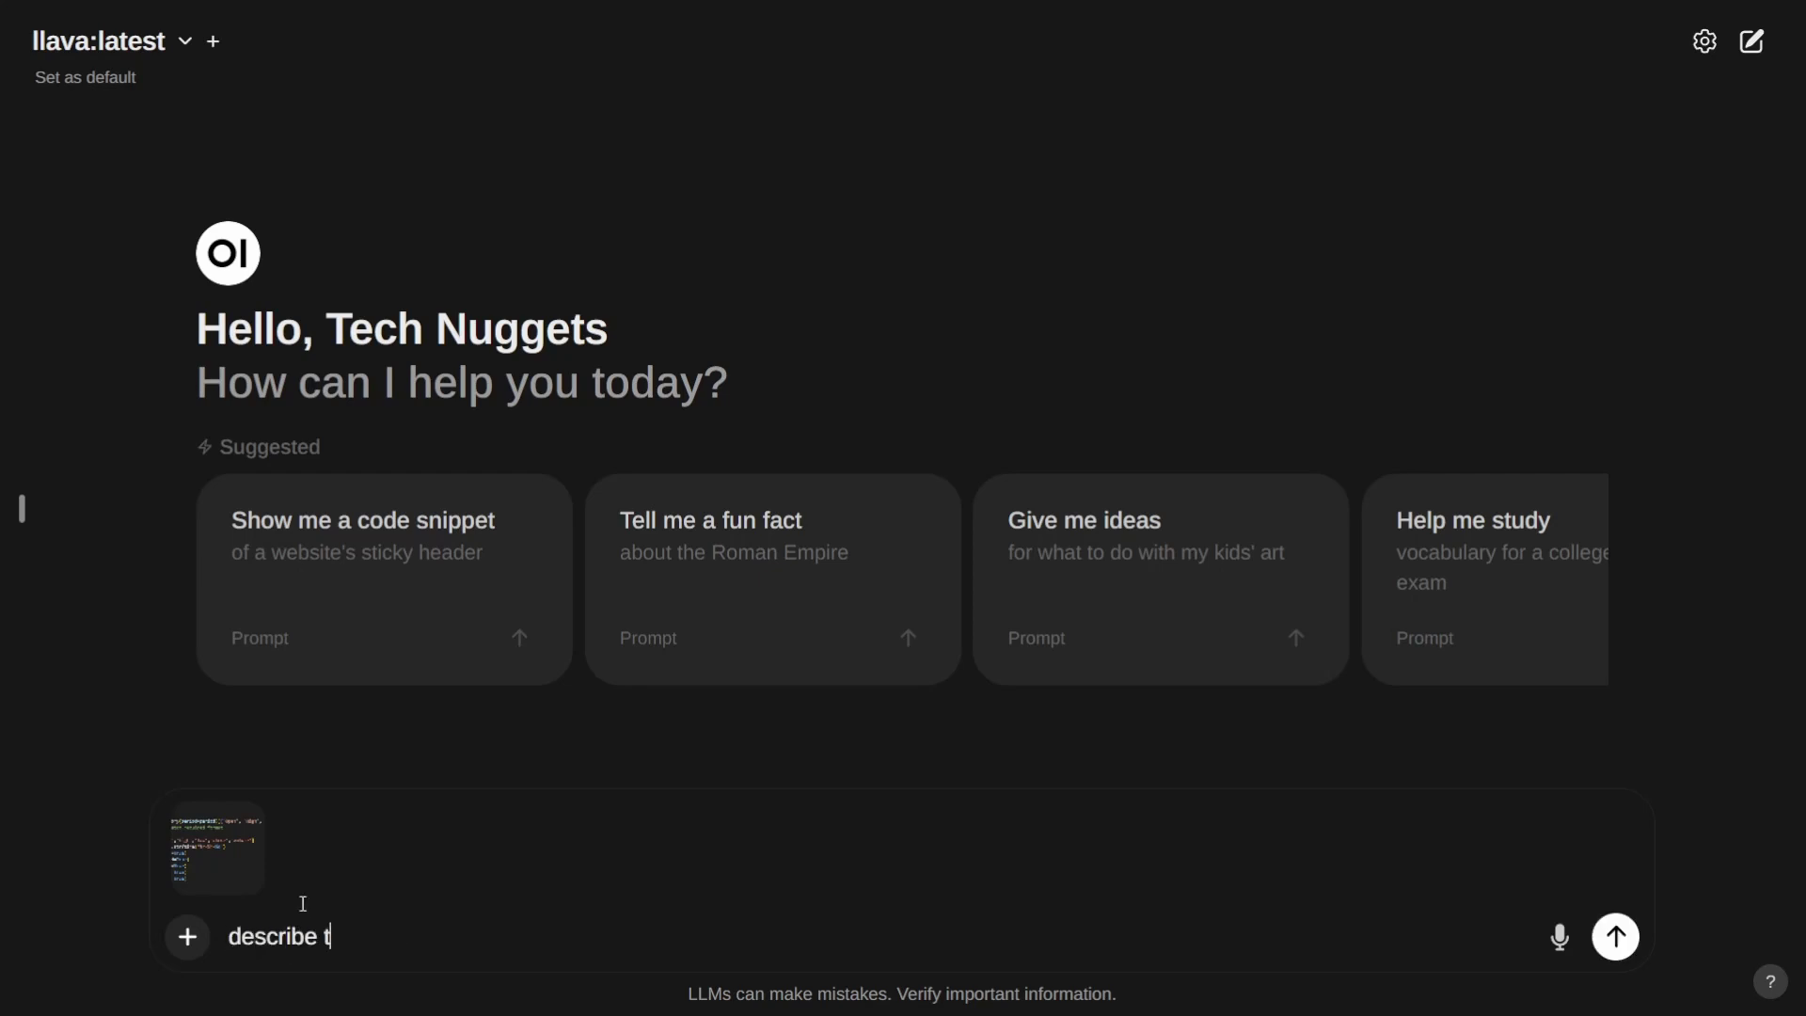
{"action": "type", "text": "he above picture"}
{"action": "key", "text": "Return"}
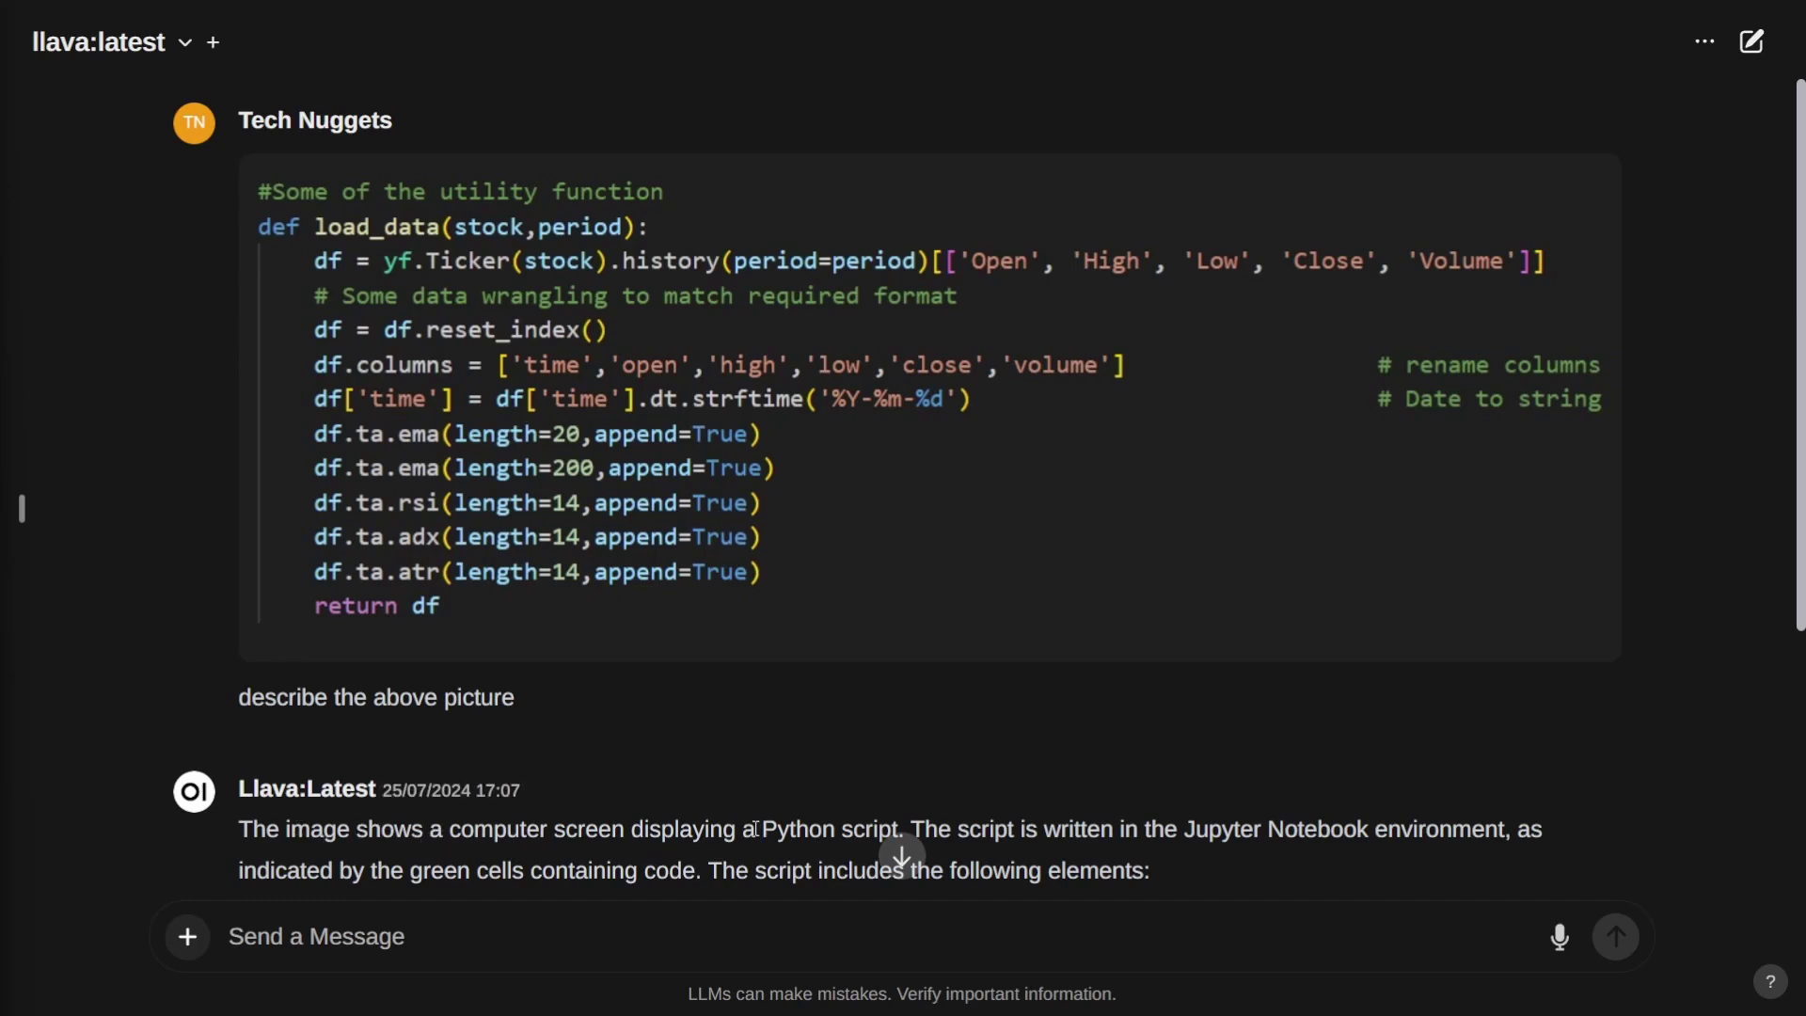
Read through llava's numbered answer describing the load_data Python script.
{"action": "left_click_drag", "start_coordinate": [758, 832], "coordinate": [865, 832]}
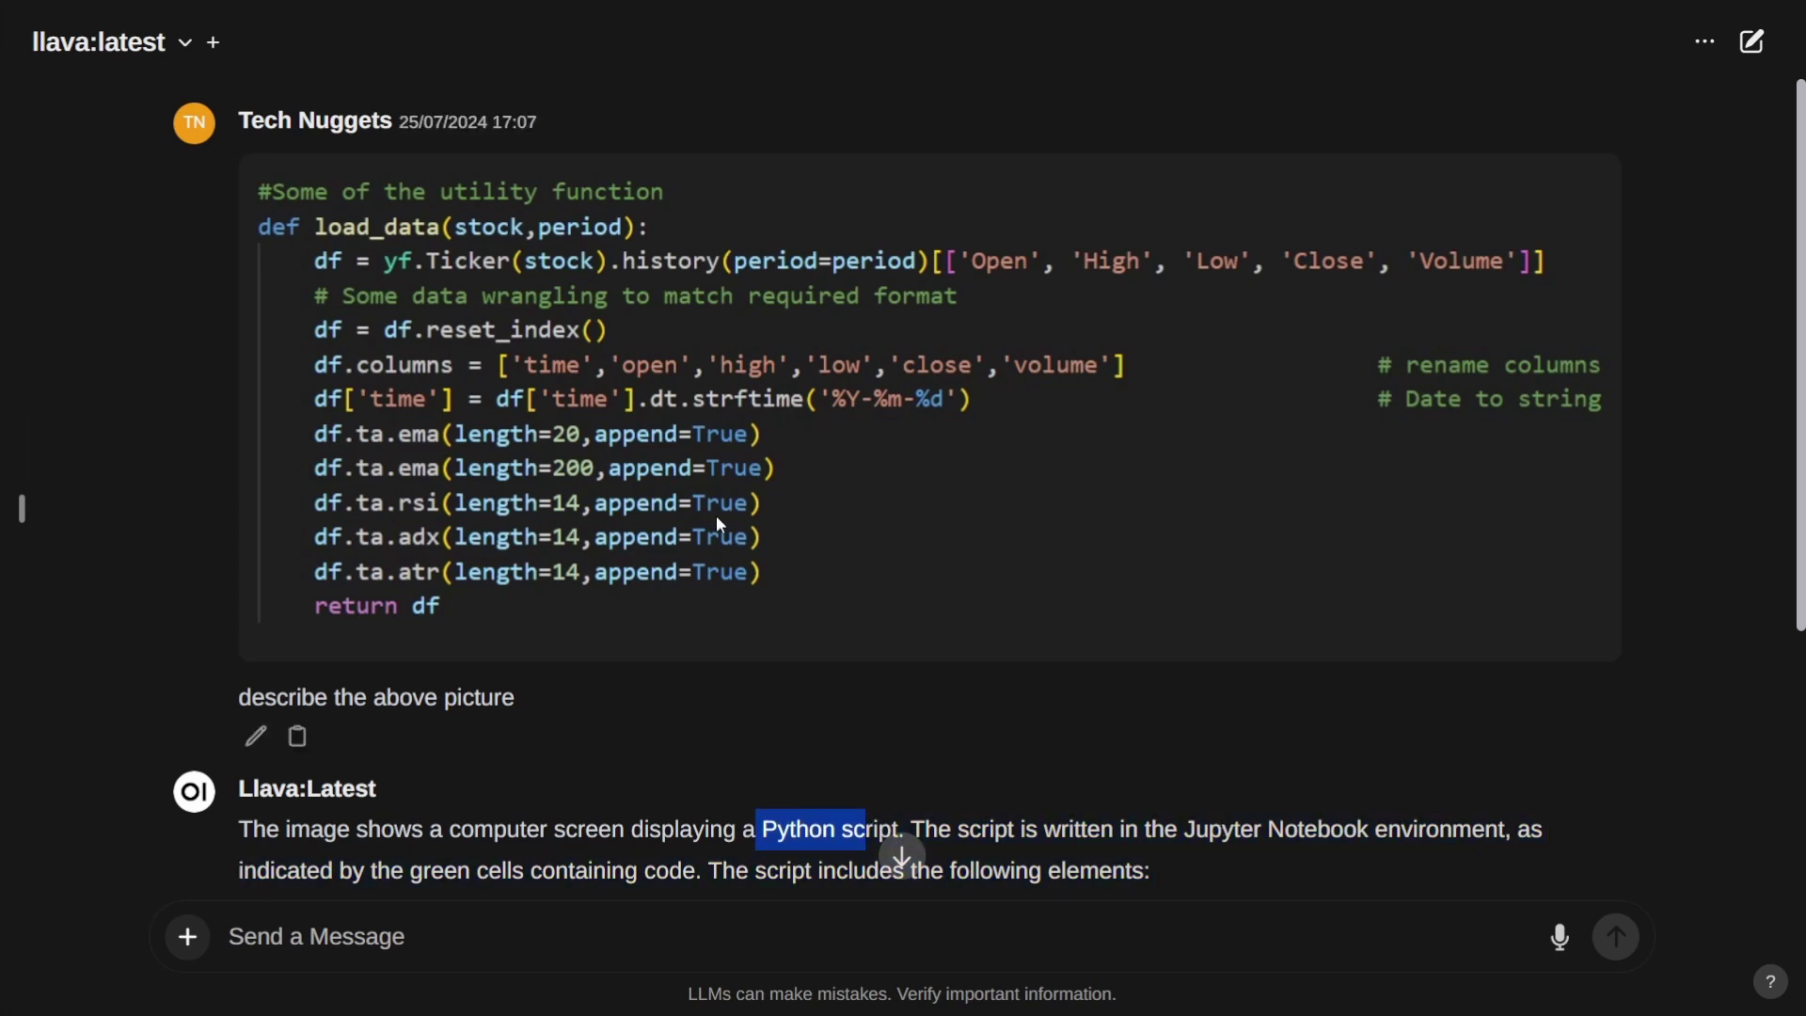
{"action": "left_click", "coordinate": [1126, 816]}
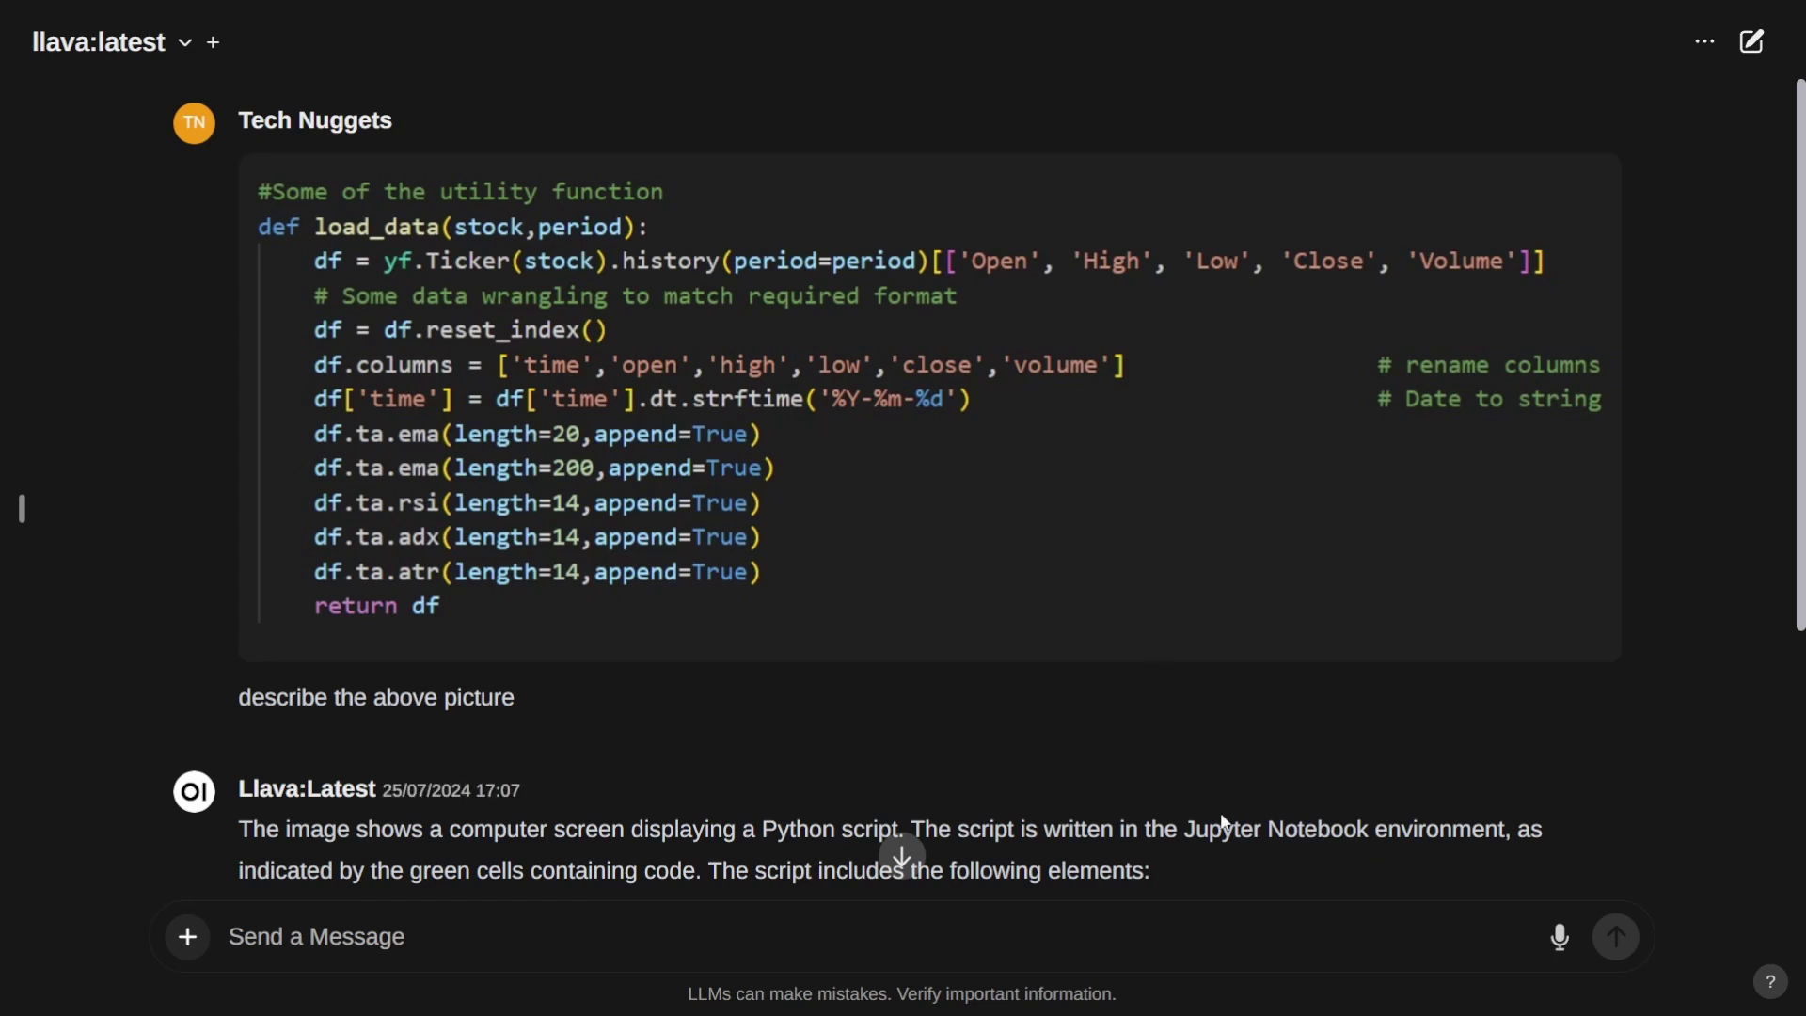
{"action": "scroll", "coordinate": [1235, 806], "scroll_direction": "down", "scroll_amount": 3}
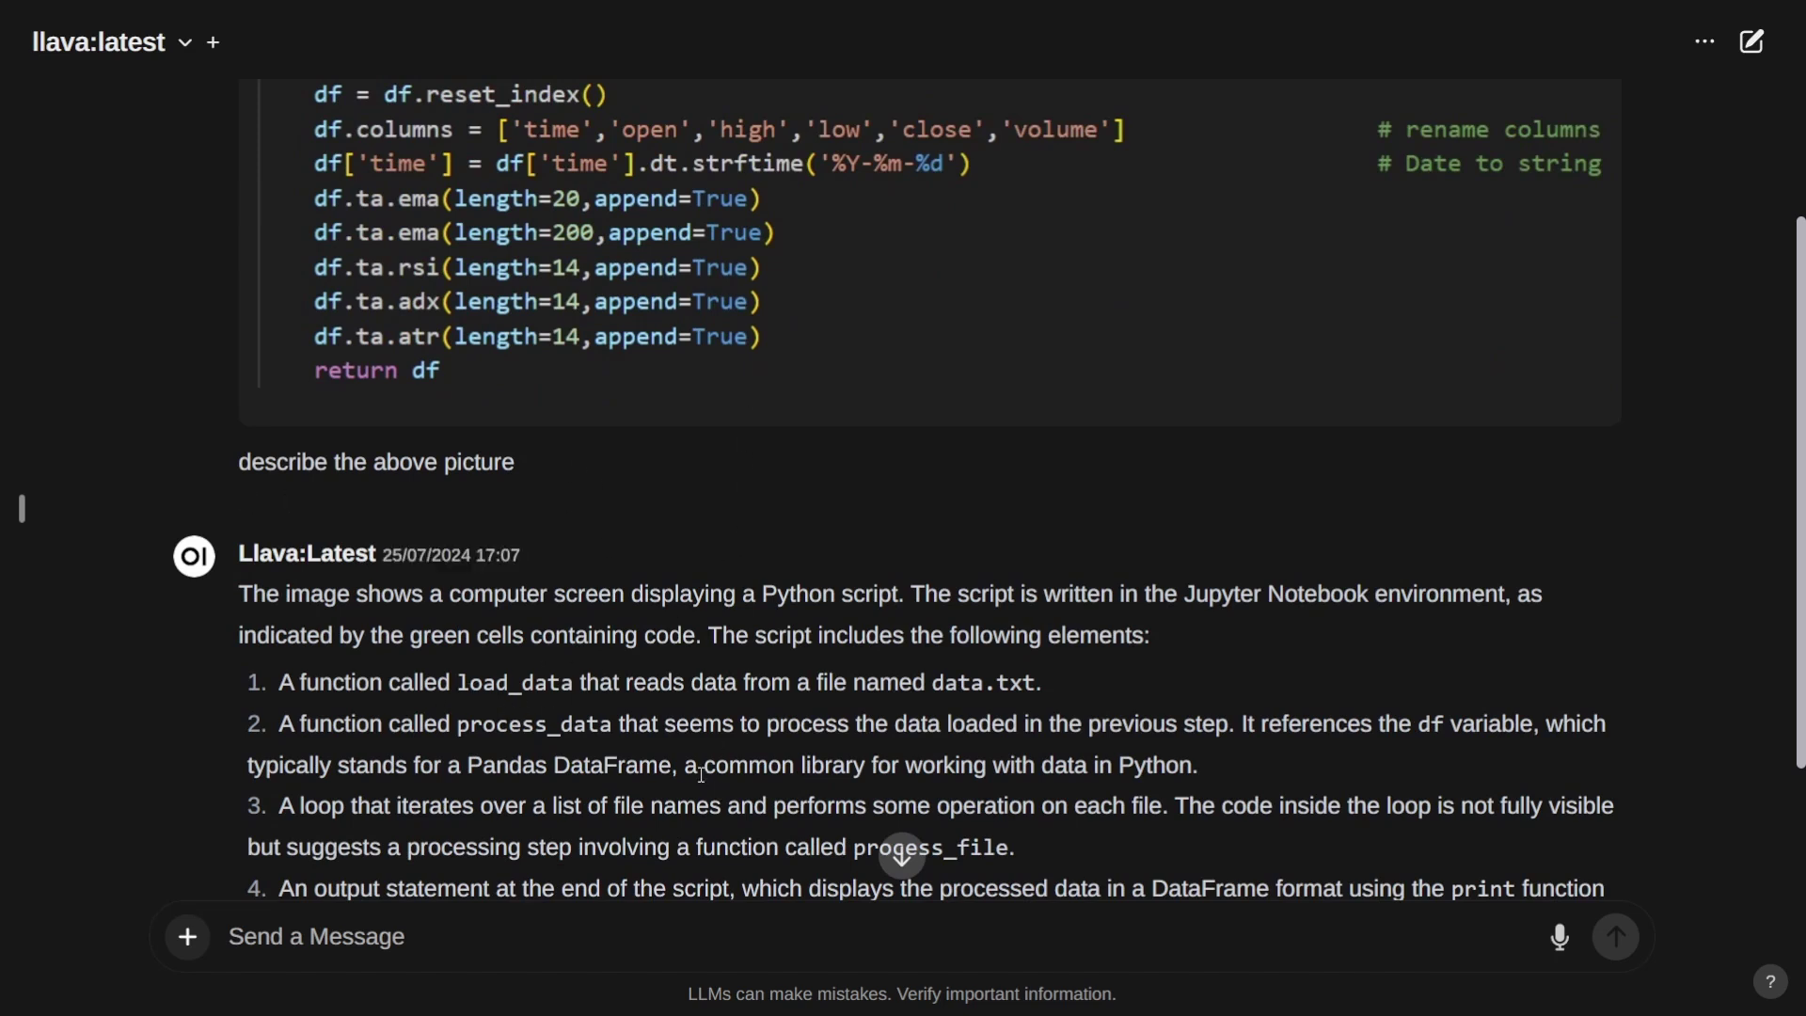
{"action": "scroll", "coordinate": [715, 753], "scroll_direction": "down", "scroll_amount": 3}
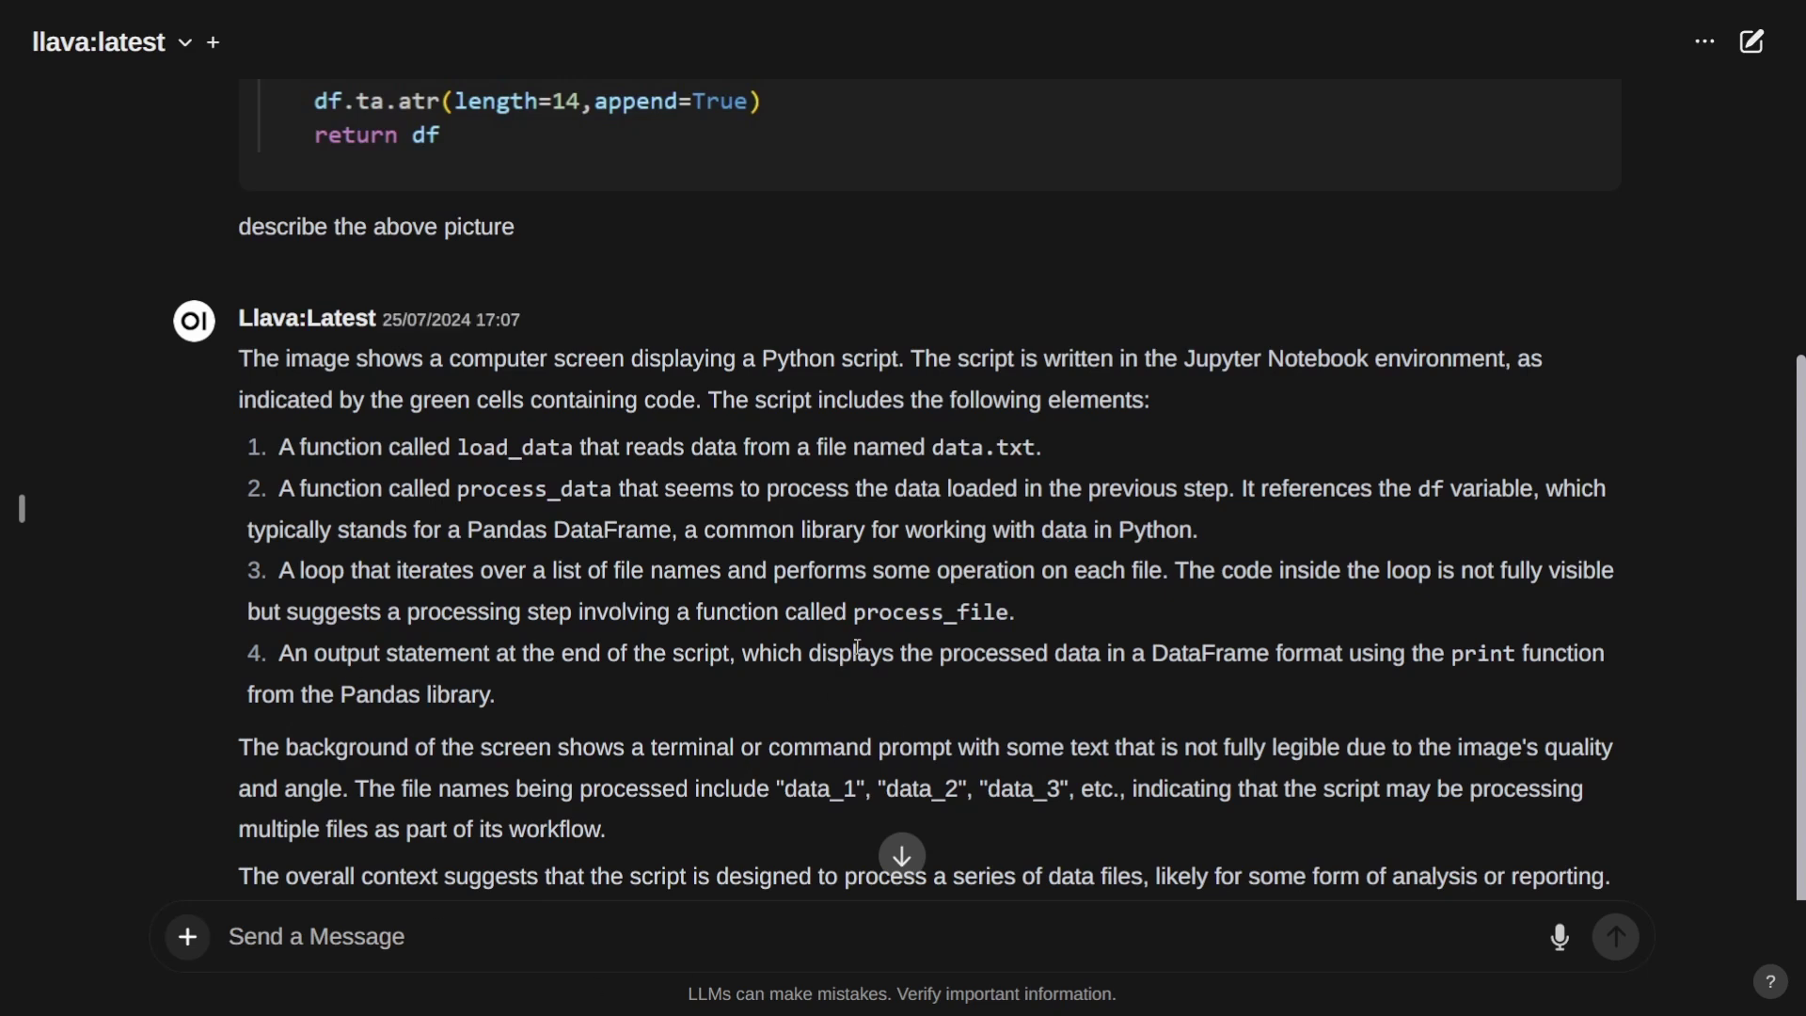
{"action": "scroll", "coordinate": [858, 647], "scroll_direction": "up", "scroll_amount": 6}
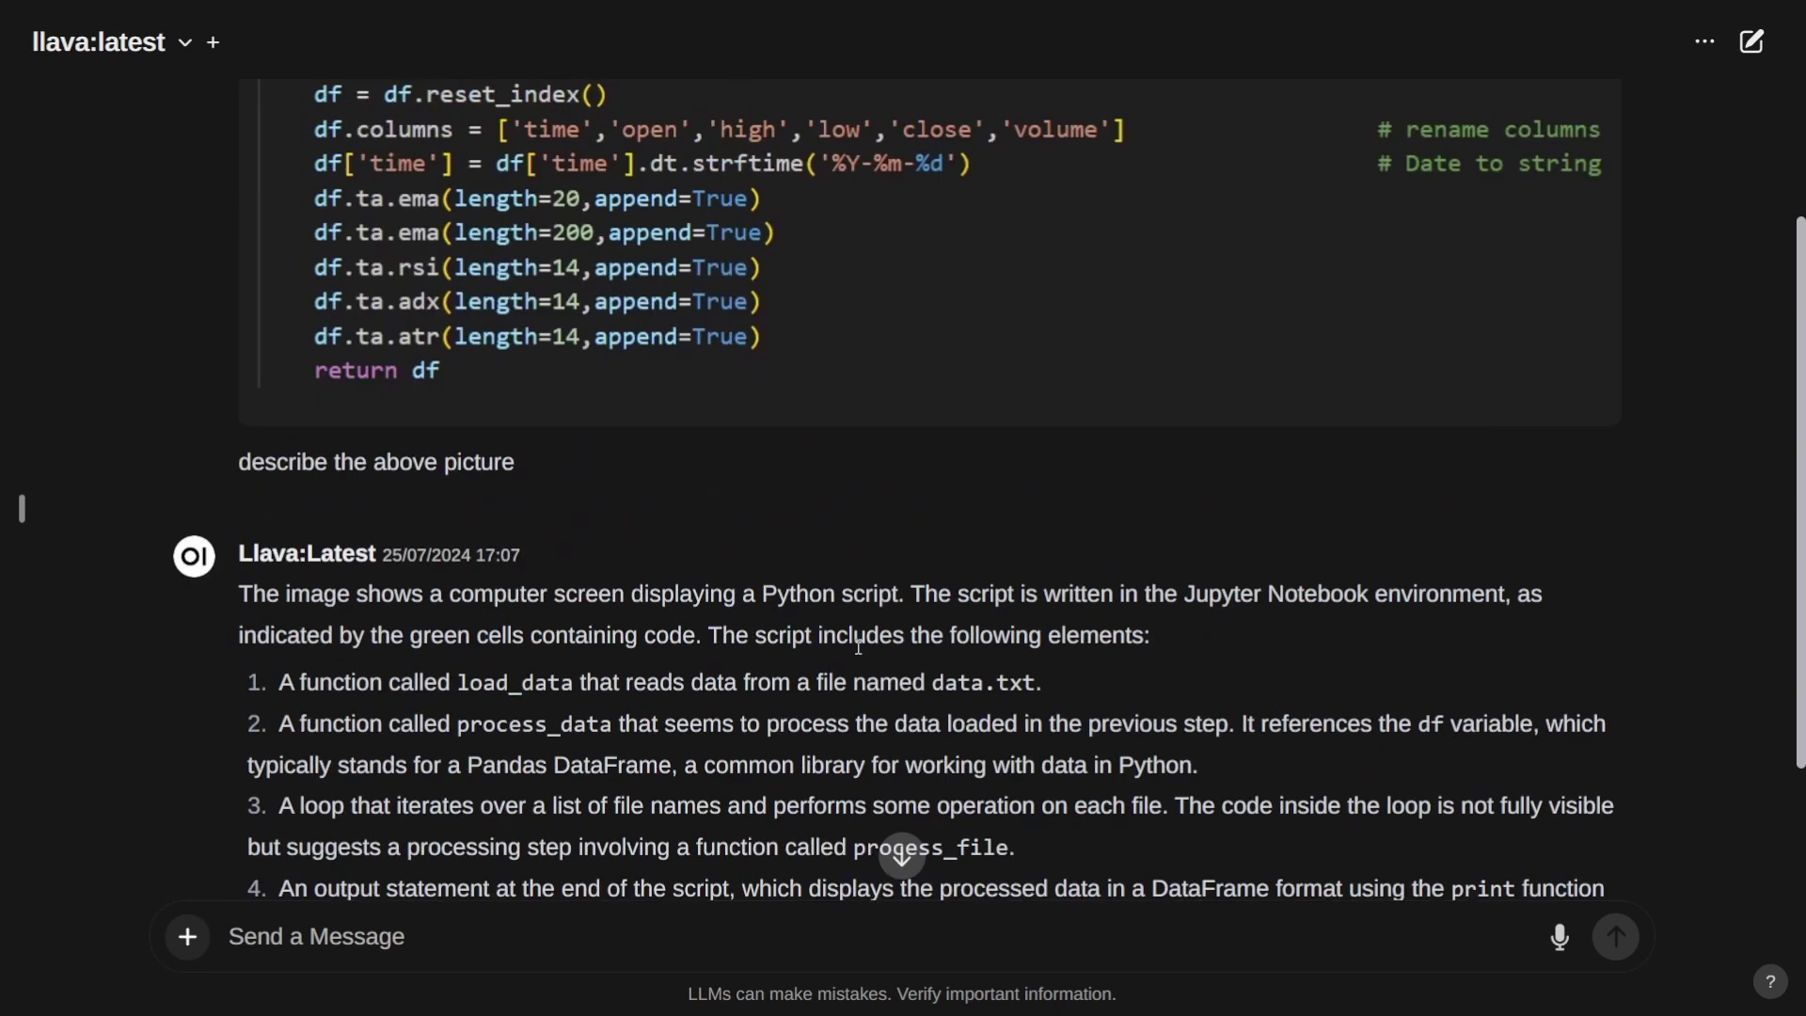